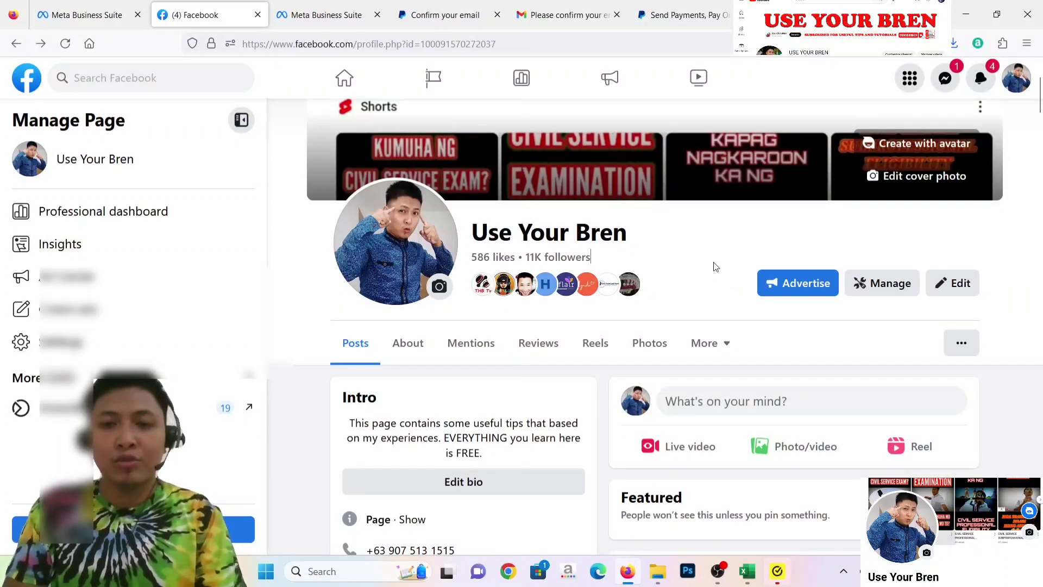
# Step: Switch to the Meta Business Suite browser tab to open the page's Inbox
pyautogui.click(318, 16)
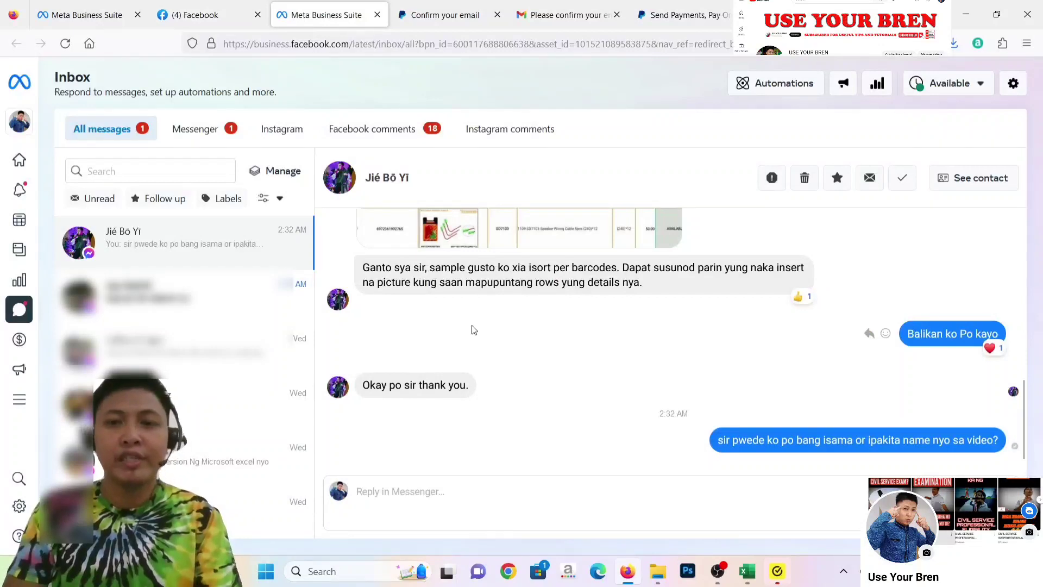
pyautogui.scroll(2, 481, 328)
pyautogui.moveTo(521, 254)
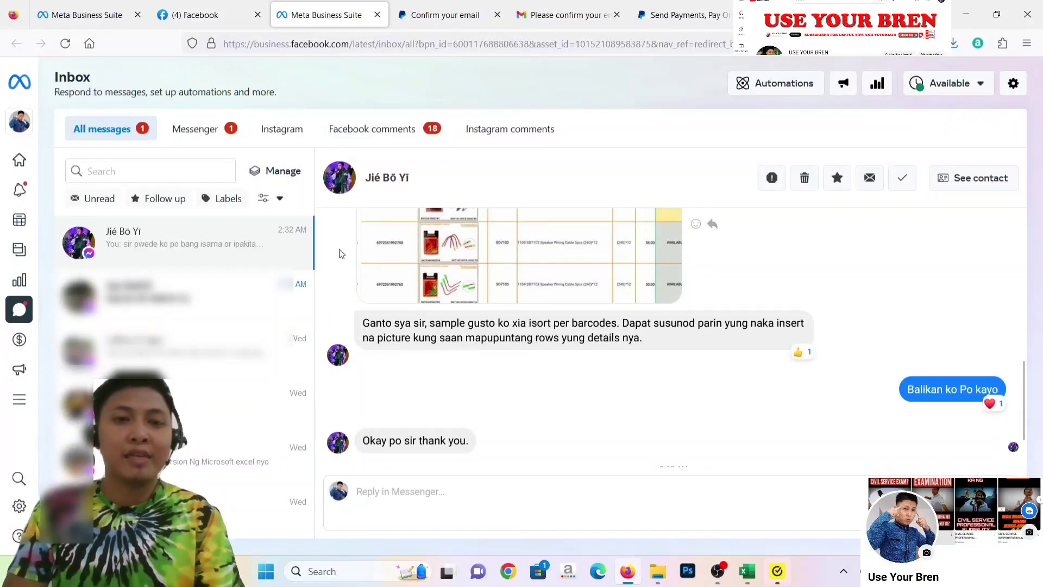
pyautogui.scroll(-2, 554, 264)
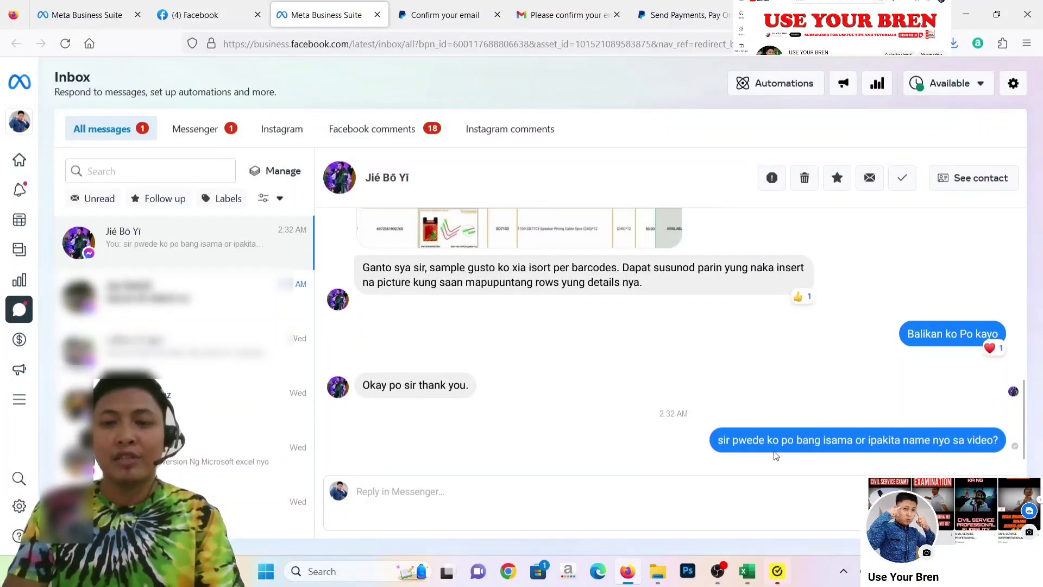
pyautogui.scroll(2, 894, 419)
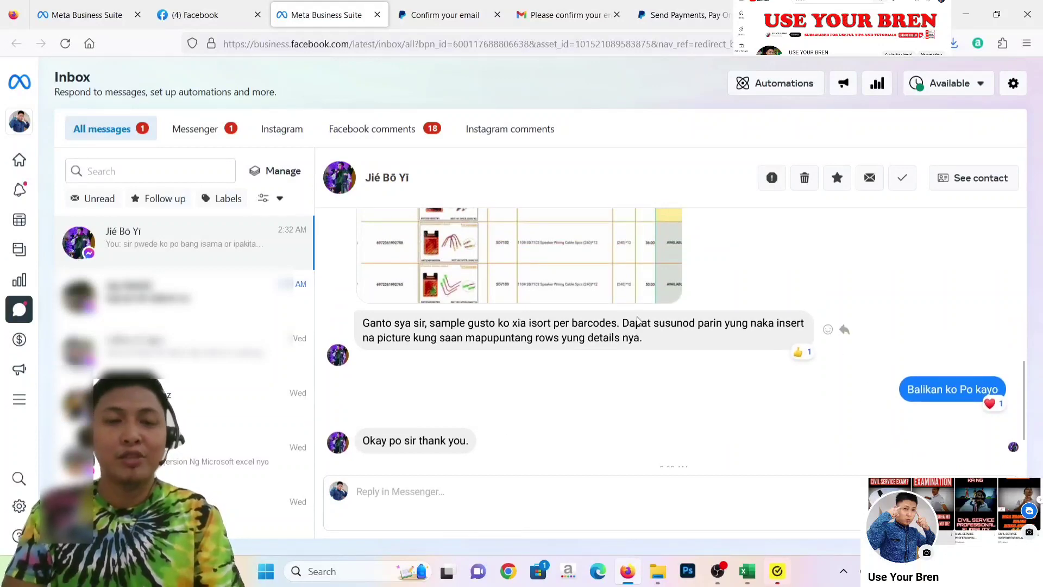
pyautogui.scroll(3, 555, 321)
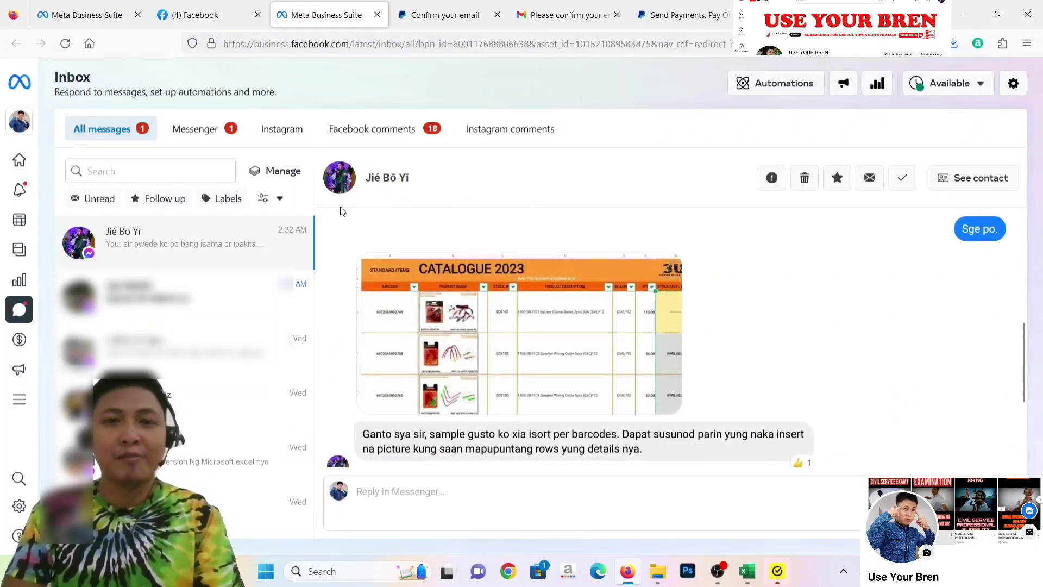
pyautogui.scroll(1, 725, 338)
pyautogui.scroll(3, 725, 337)
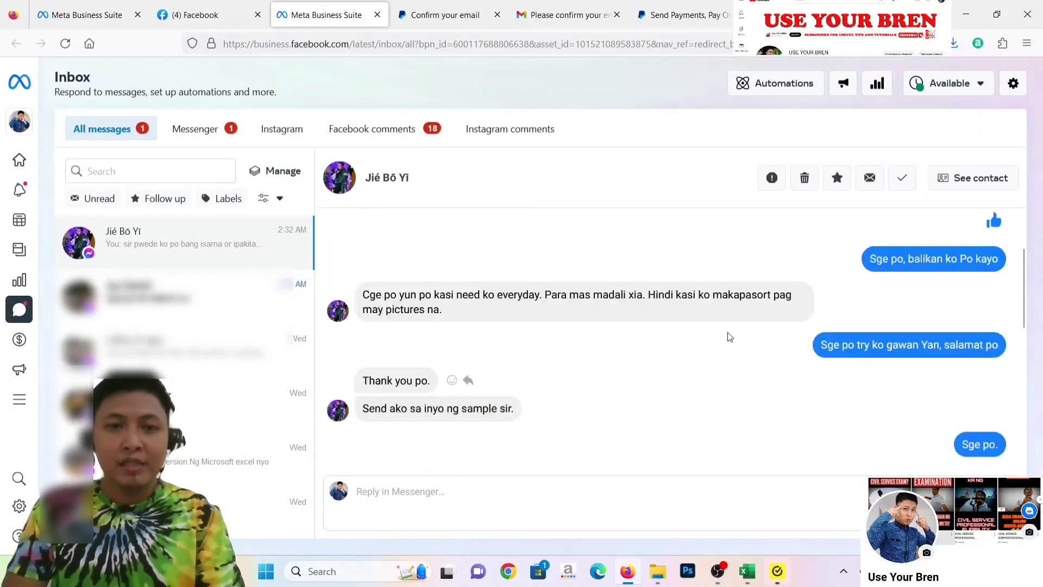
pyautogui.scroll(2, 707, 332)
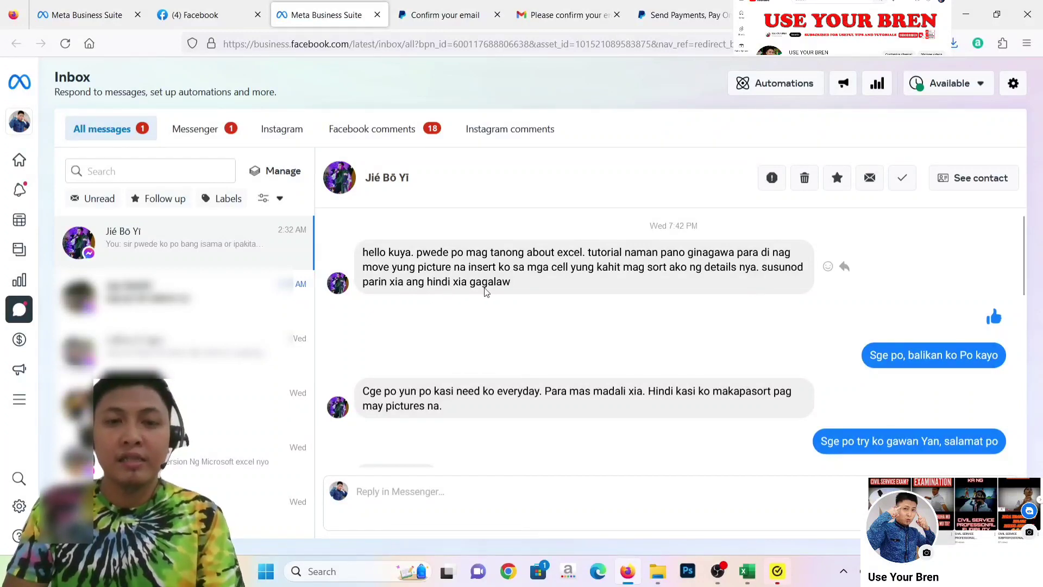
pyautogui.scroll(-1, 671, 293)
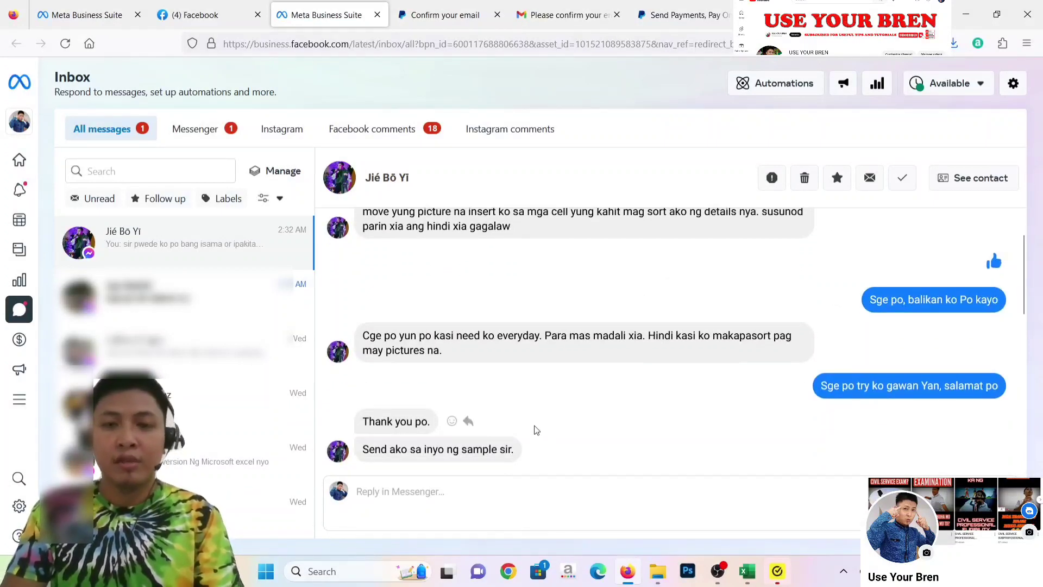
pyautogui.scroll(-1, 519, 402)
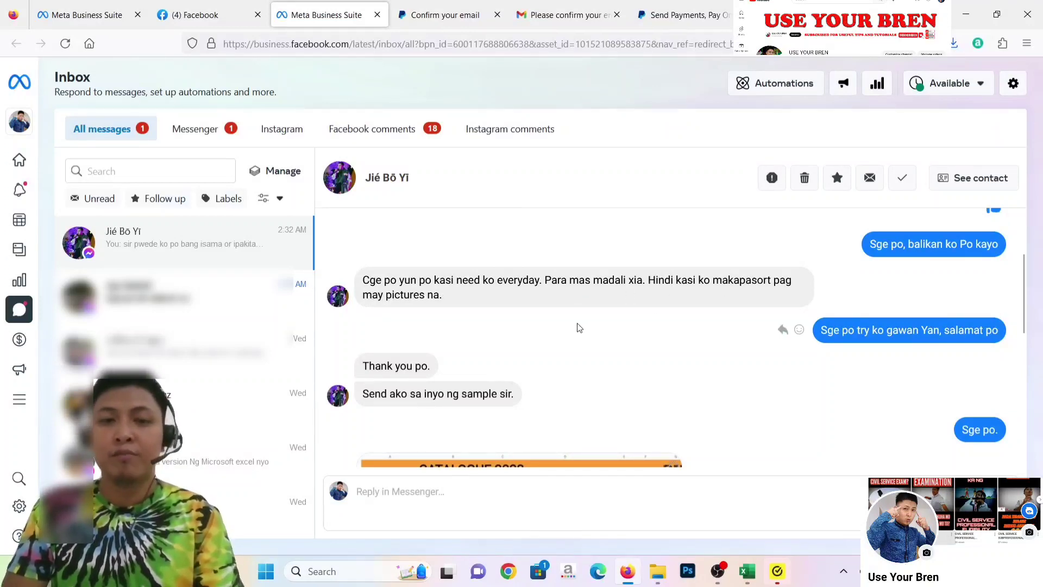
pyautogui.scroll(-2, 551, 350)
pyautogui.scroll(-2, 560, 304)
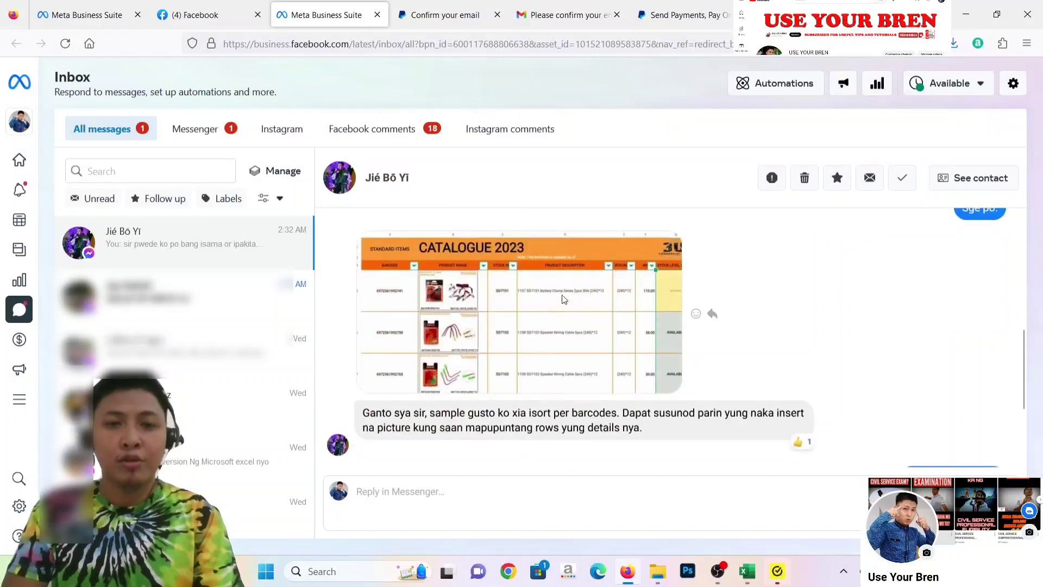
pyautogui.scroll(-1, 563, 296)
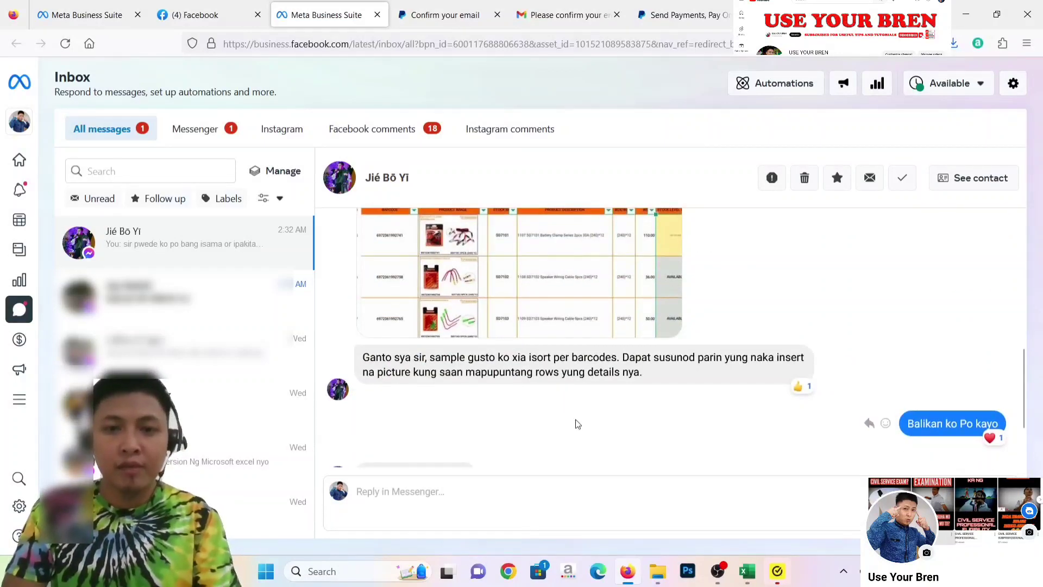
pyautogui.scroll(1, 578, 418)
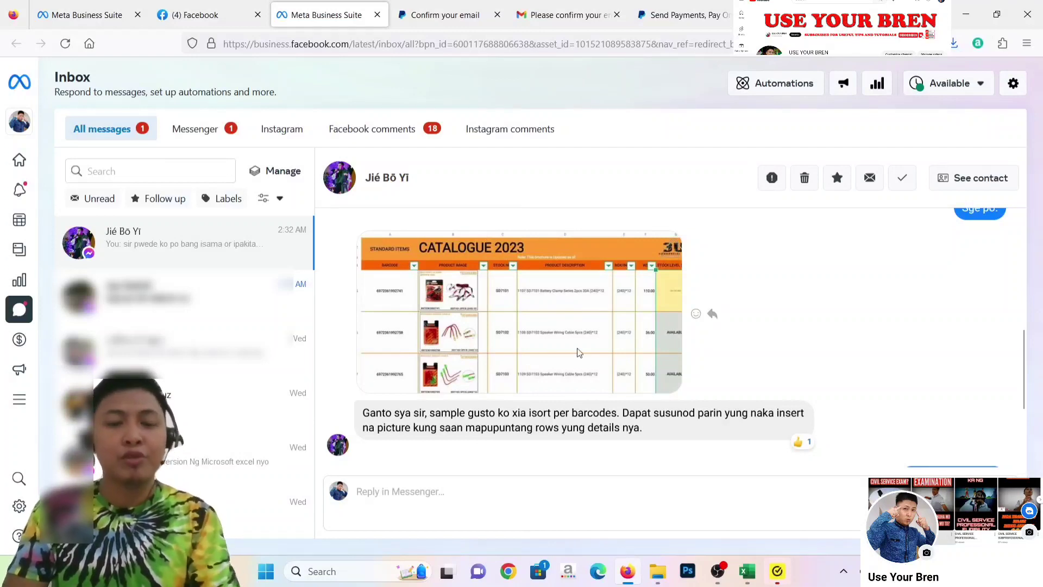
pyautogui.moveTo(521, 314)
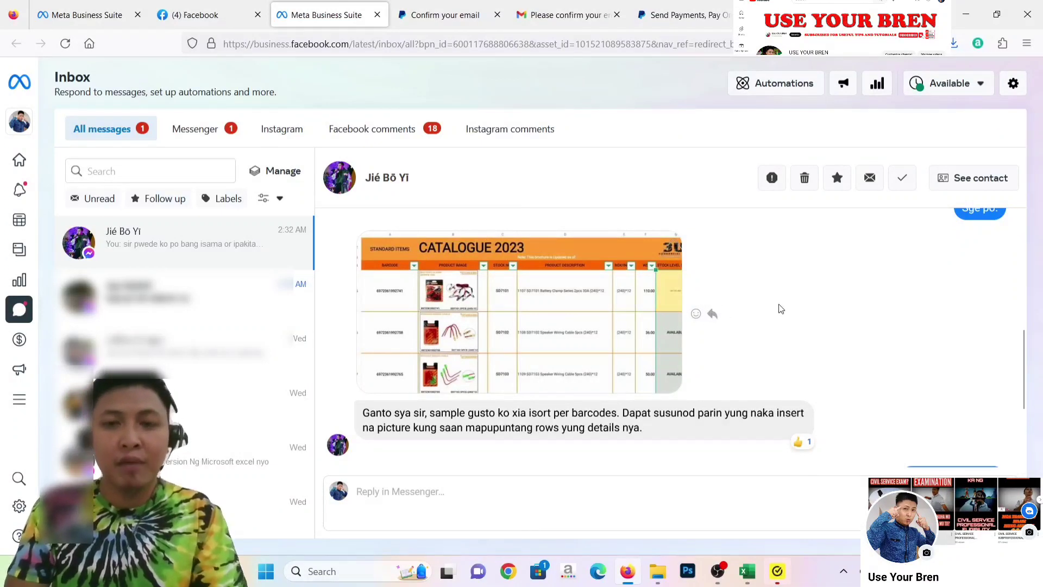
pyautogui.scroll(-2, 766, 310)
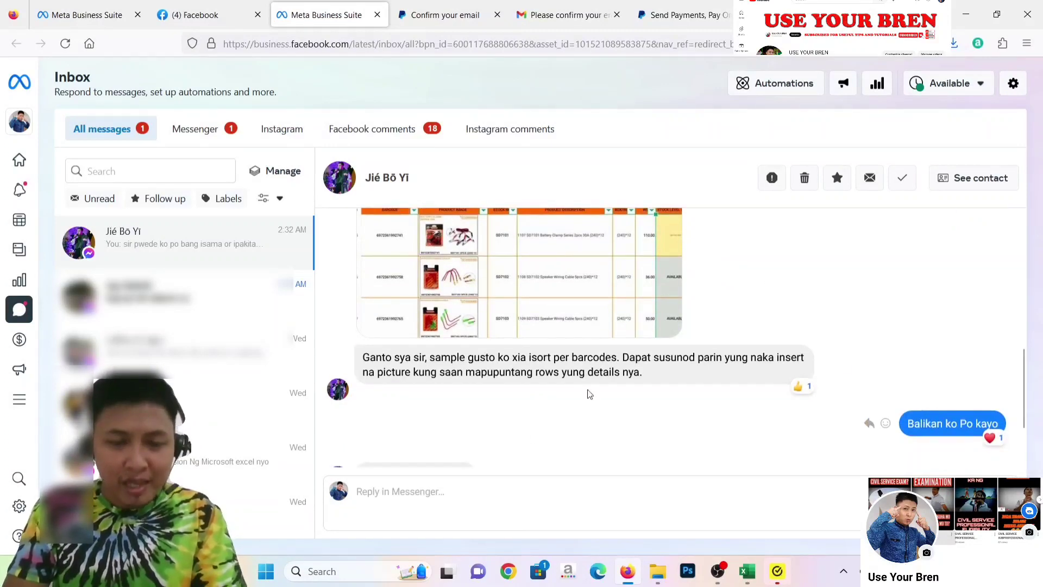
pyautogui.scroll(1, 739, 322)
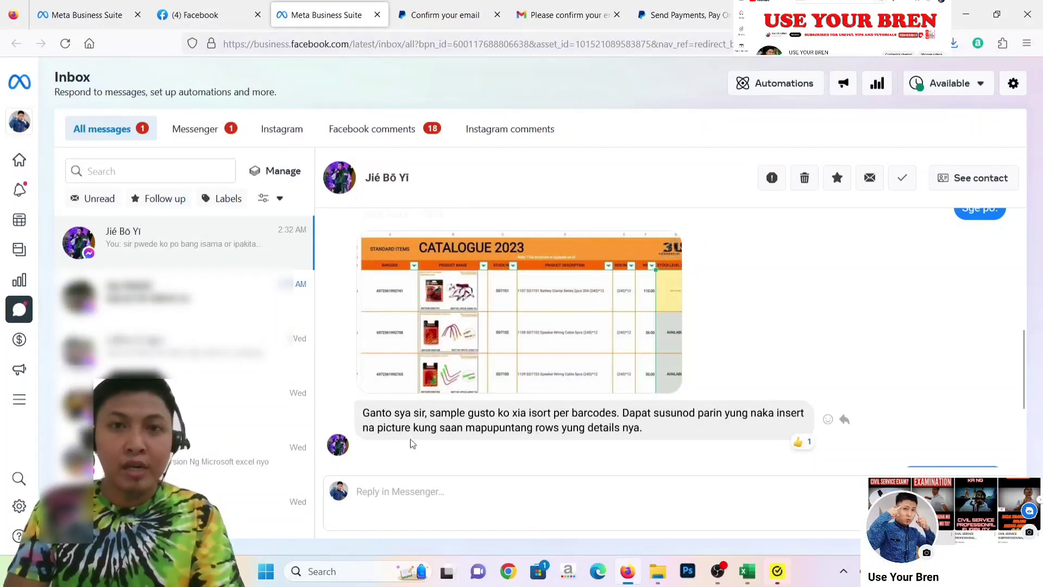
pyautogui.moveTo(519, 273)
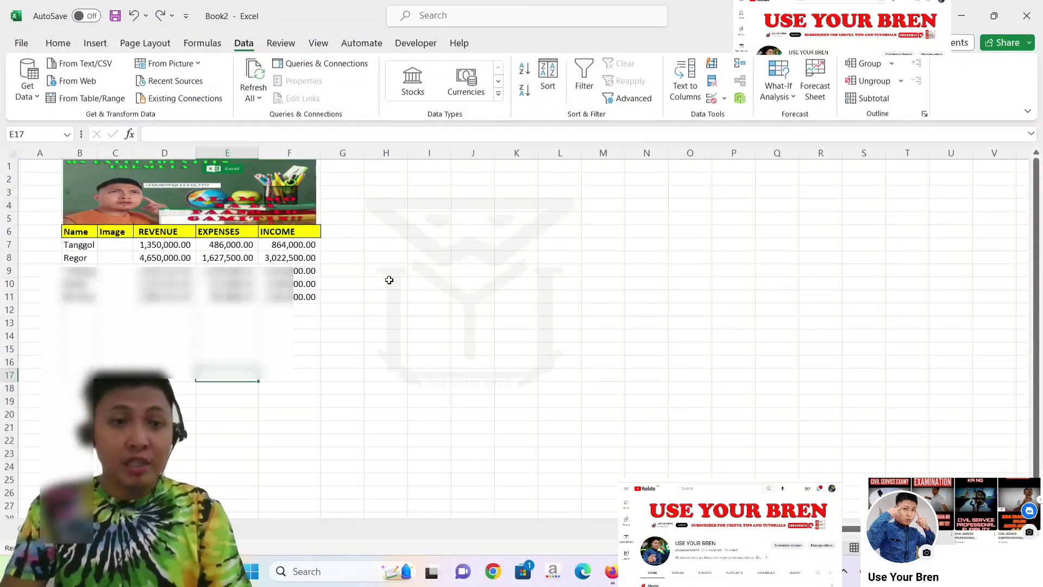
# Step: Select cell C7 in the Image column and bring up the Insert ribbon commands
pyautogui.click(388, 281)
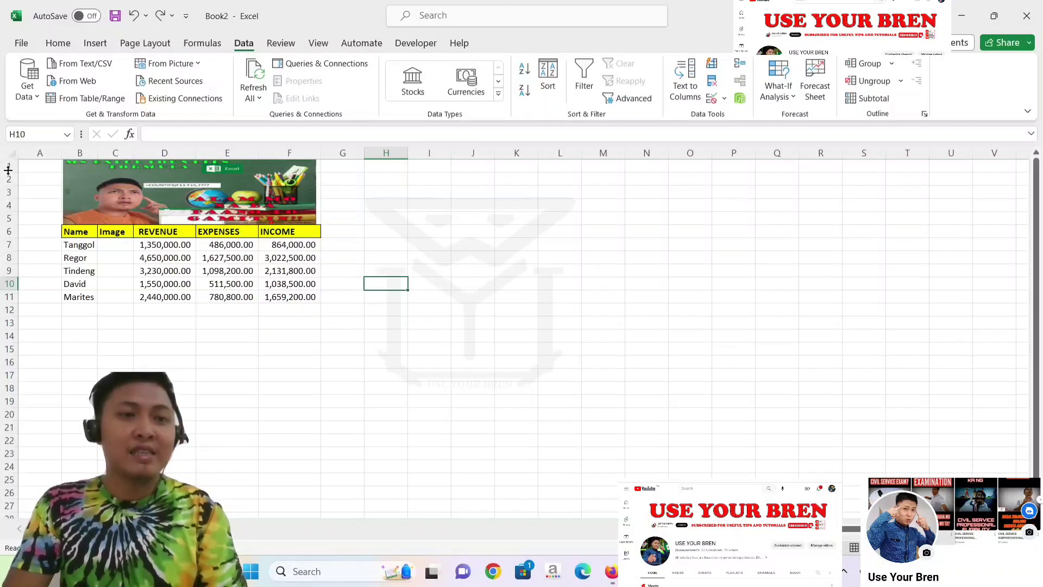
pyautogui.click(367, 348)
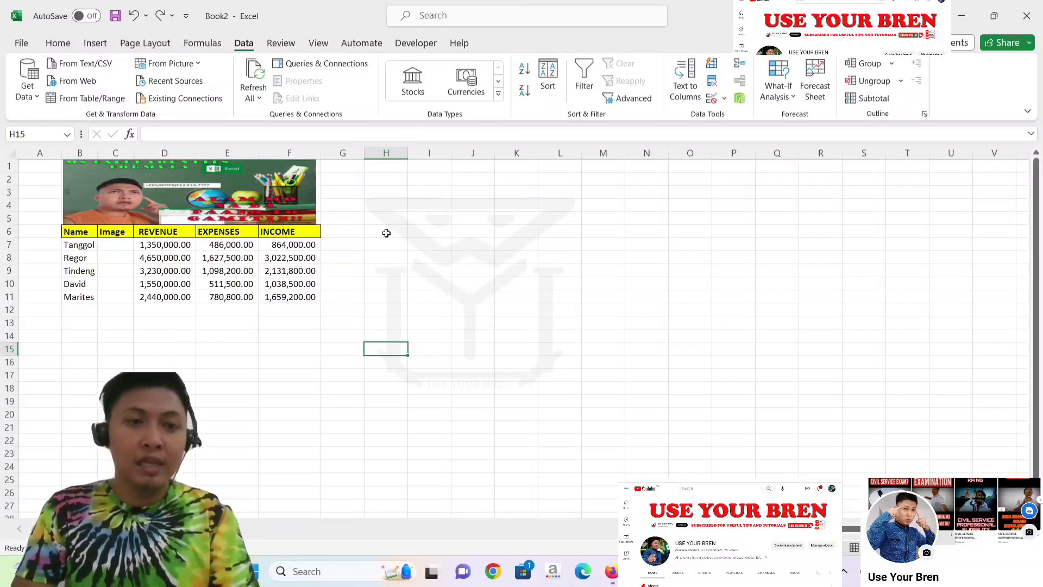
pyautogui.click(115, 244)
pyautogui.click(164, 375)
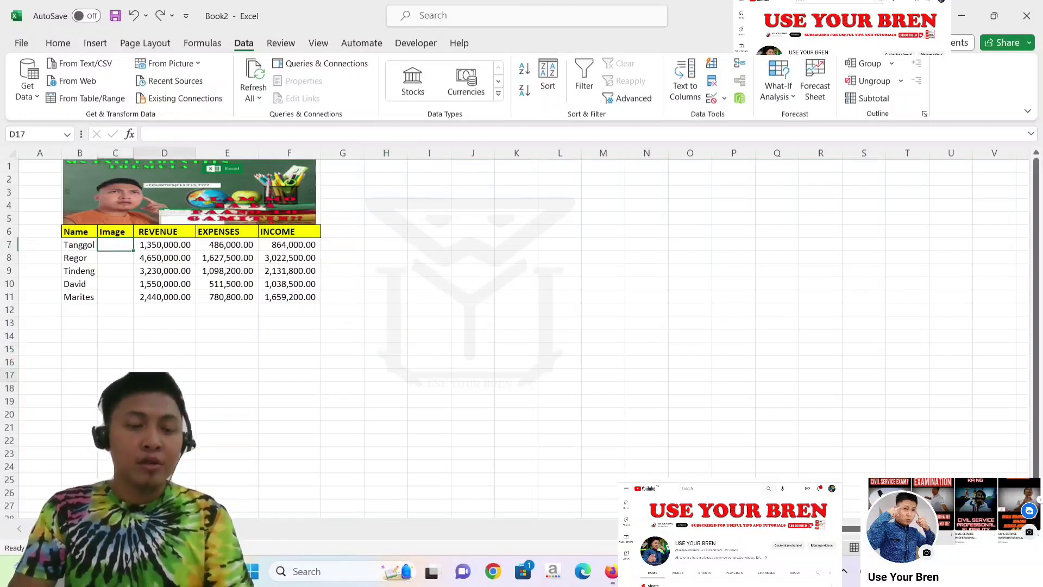
pyautogui.click(115, 245)
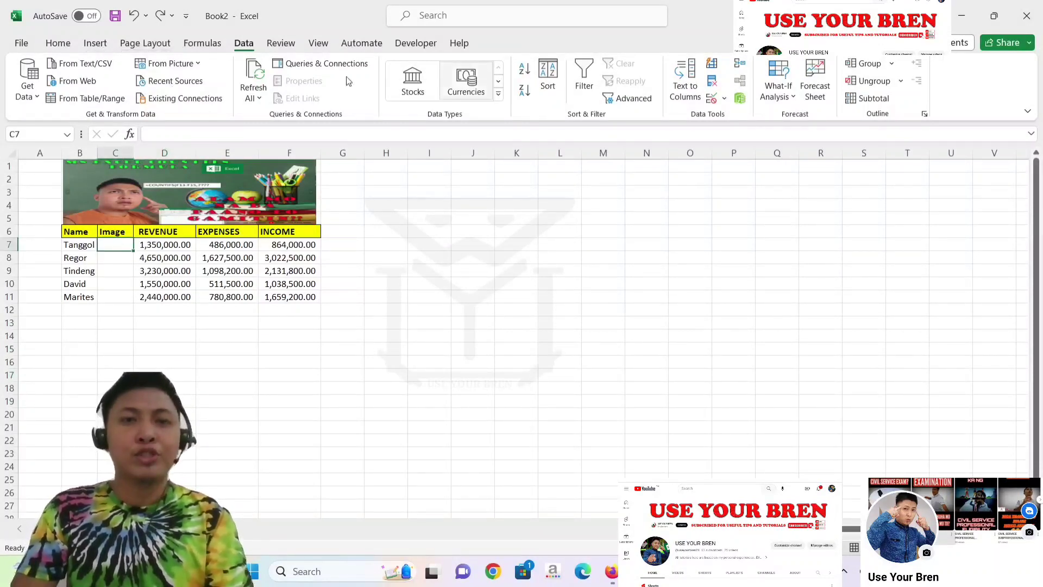
pyautogui.click(95, 44)
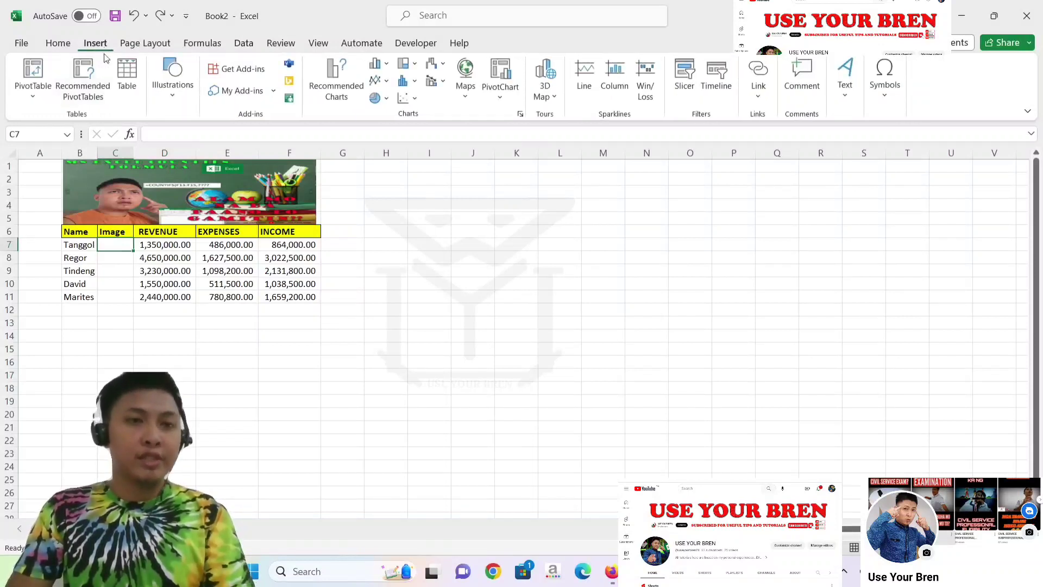
# Step: Draw a Rectangle shape snapped to cell C7's borders, sized 0.51 cm by 1.4 cm
pyautogui.click(171, 79)
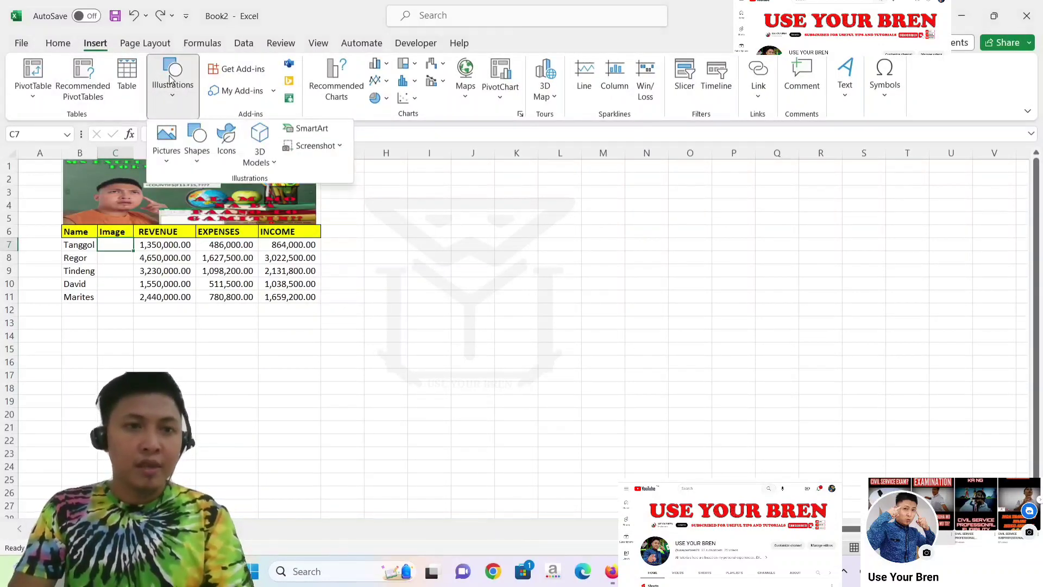
pyautogui.click(203, 142)
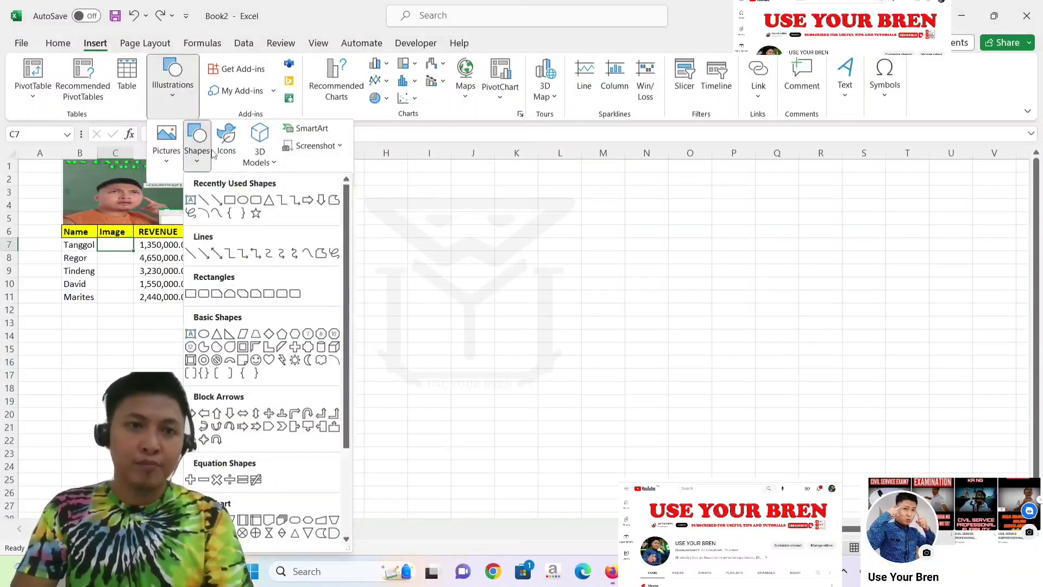
pyautogui.click(230, 200)
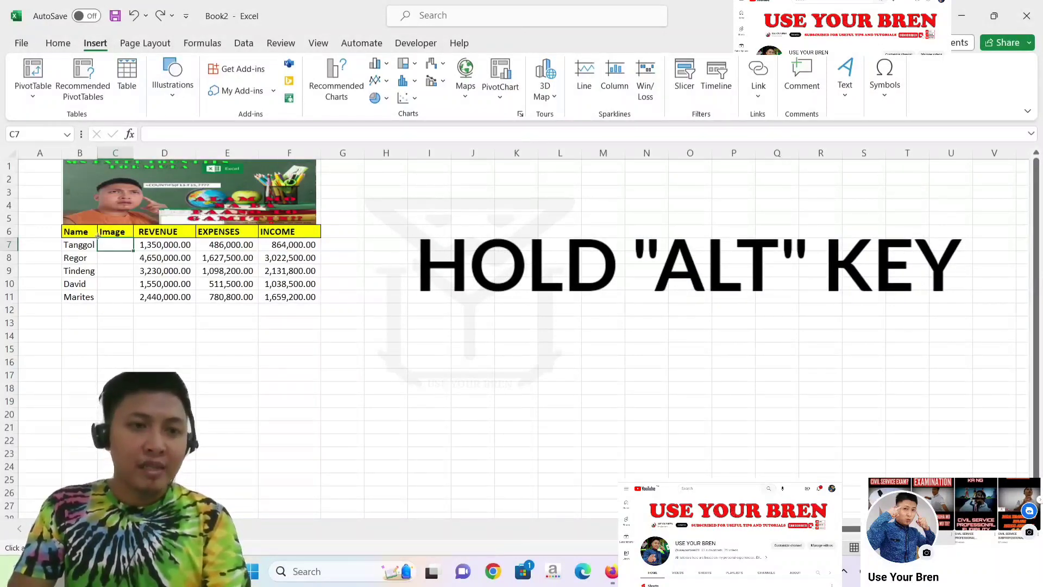
pyautogui.moveTo(98, 238); pyautogui.dragTo(134, 251)
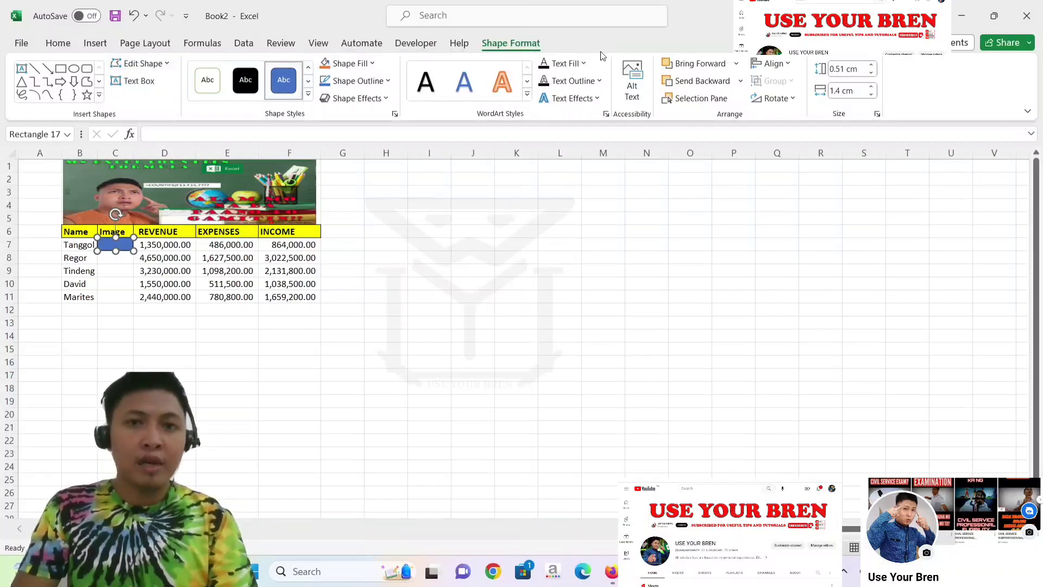
# Step: Fill the C7 rectangle with picture 1, the toucan, from the picpic folder
pyautogui.click(353, 65)
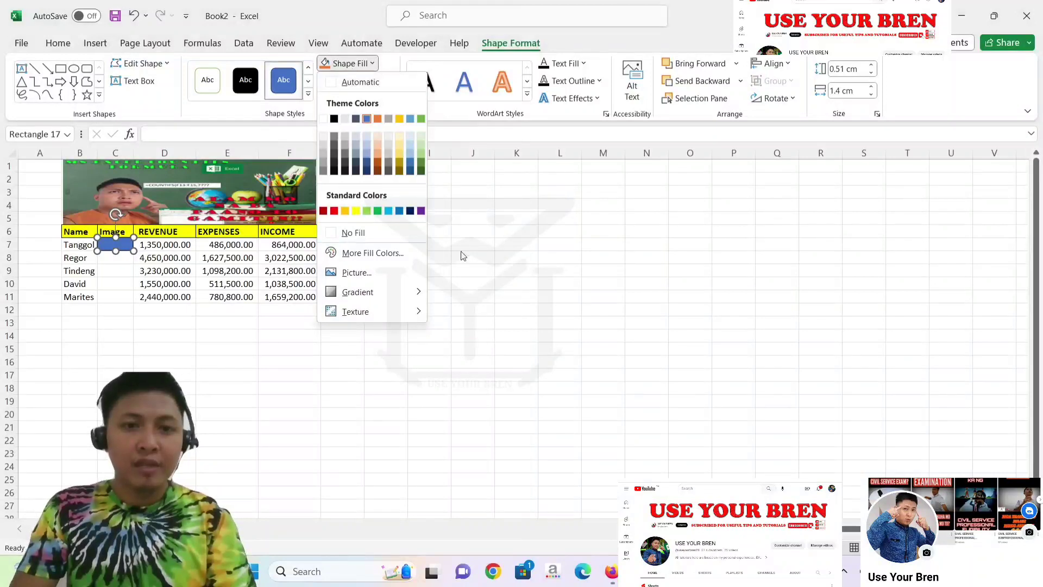
pyautogui.click(390, 277)
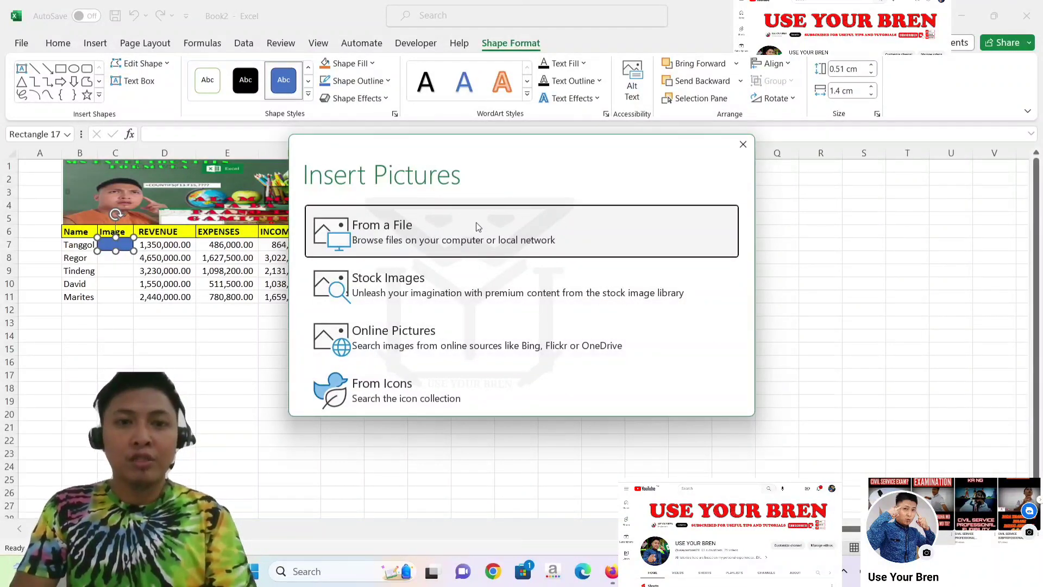
pyautogui.click(436, 236)
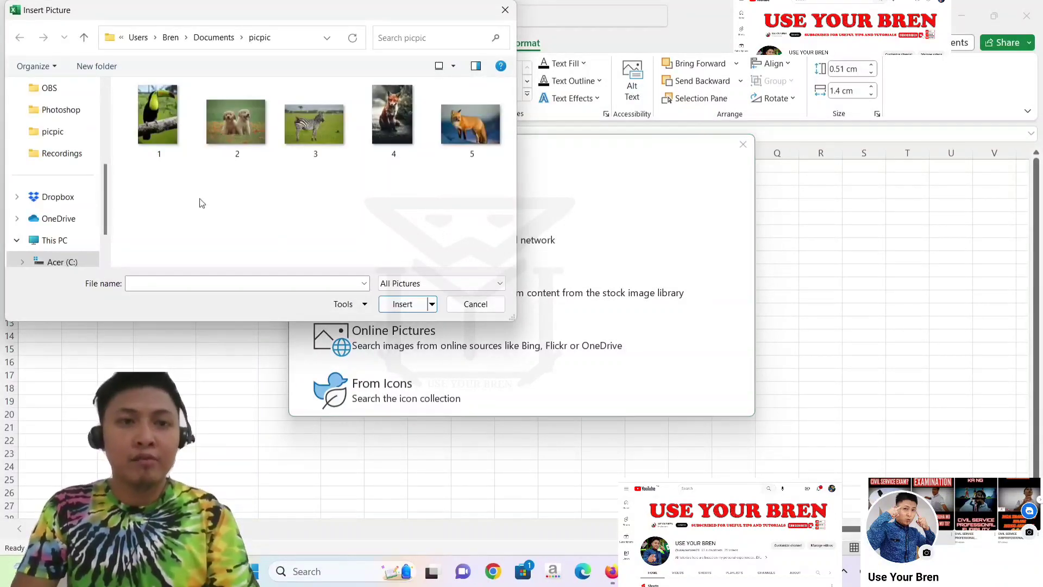
pyautogui.doubleClick(157, 140)
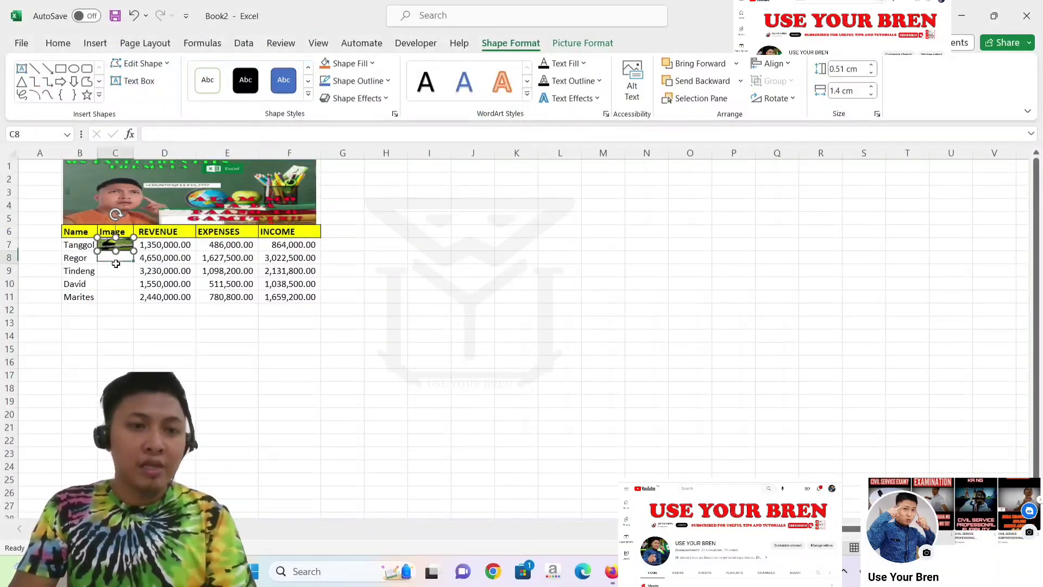
pyautogui.click(116, 260)
pyautogui.click(117, 248)
# Step: Draw a new Rectangle shape over Regor's Image cell, C8
pyautogui.click(118, 261)
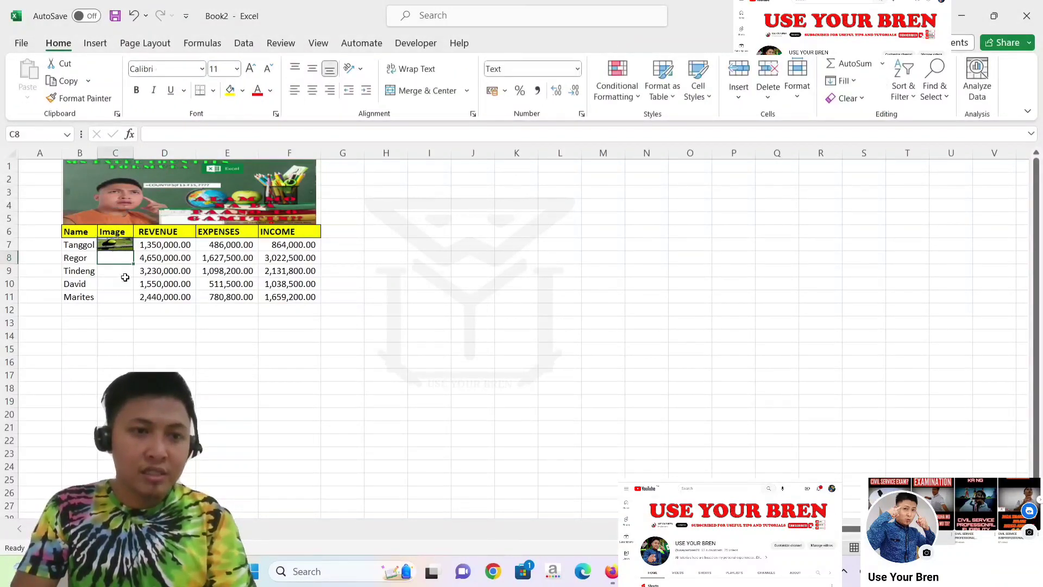
pyautogui.click(121, 254)
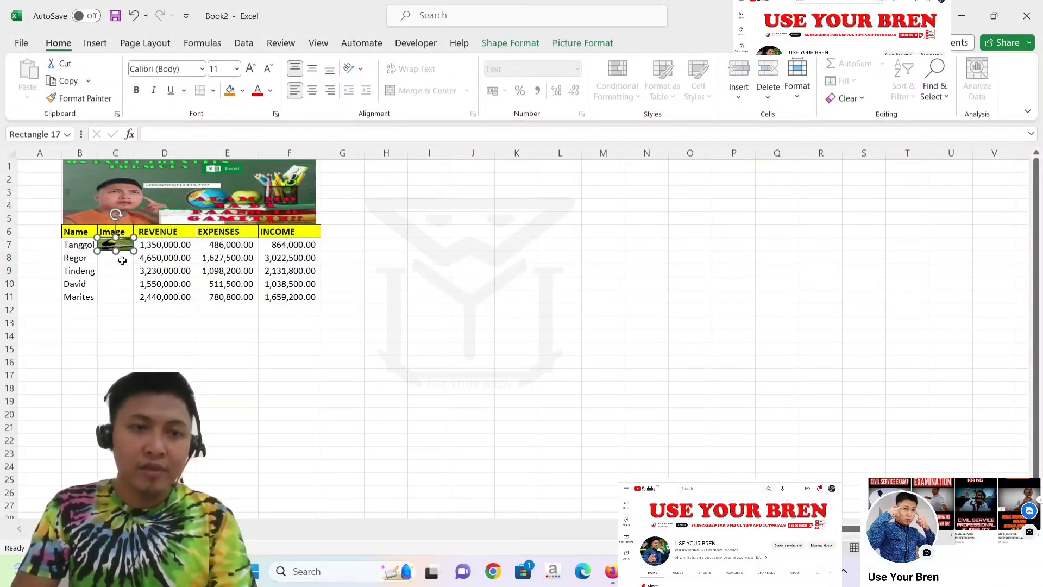
pyautogui.click(123, 260)
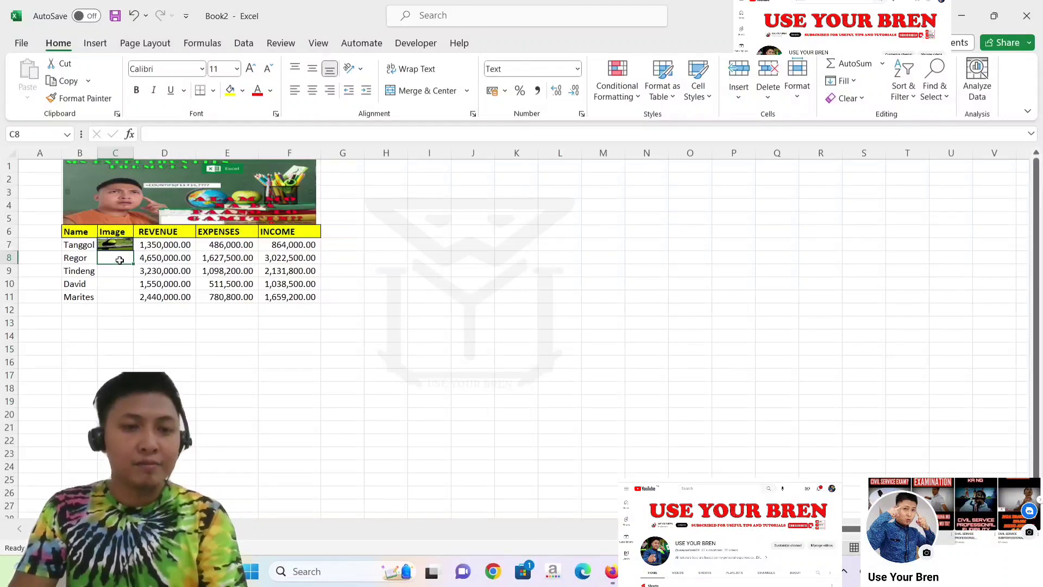
pyautogui.click(95, 44)
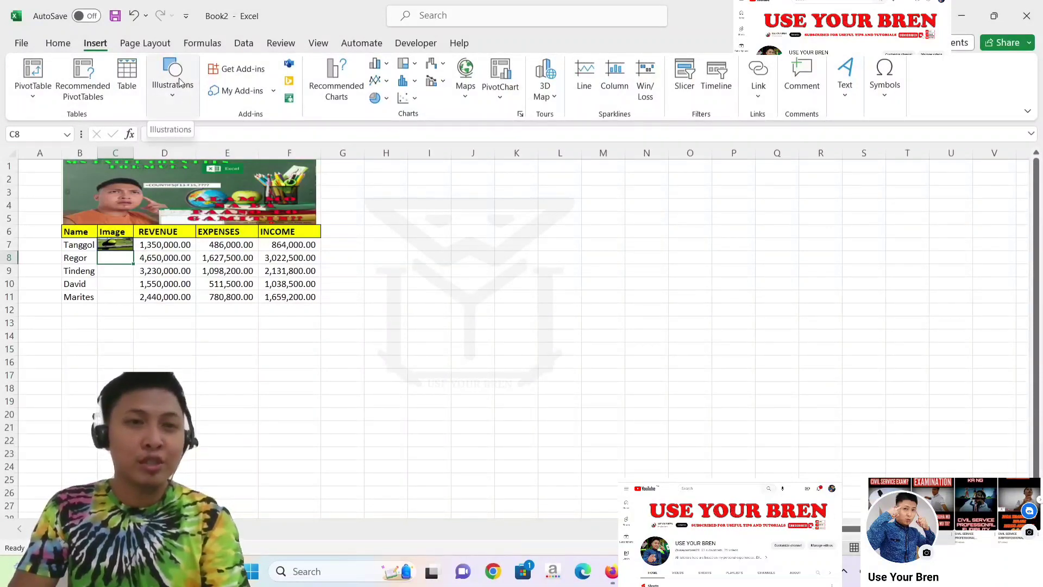
pyautogui.click(181, 82)
pyautogui.click(196, 139)
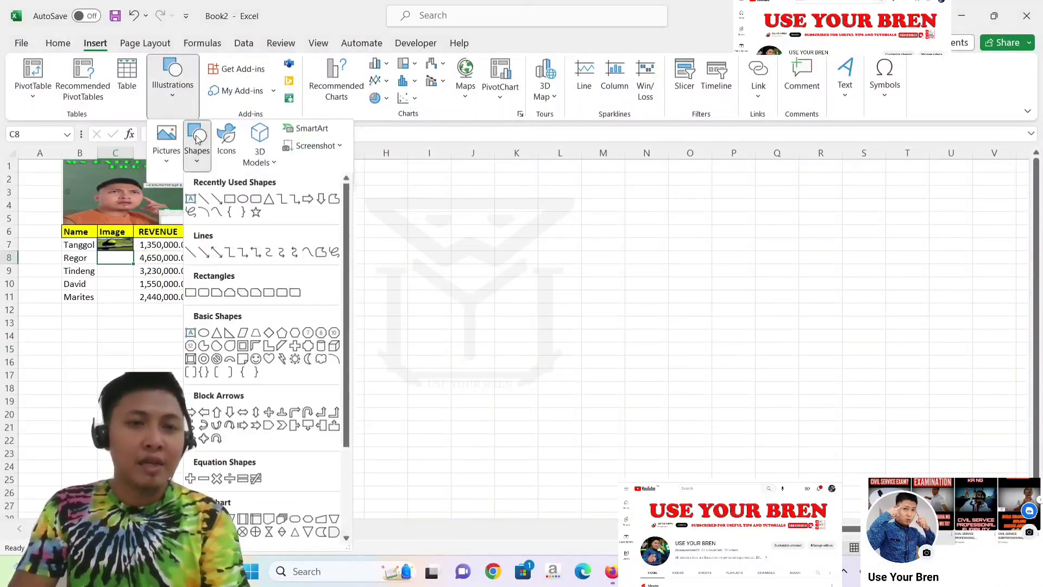
pyautogui.click(230, 202)
pyautogui.moveTo(98, 251); pyautogui.dragTo(134, 264)
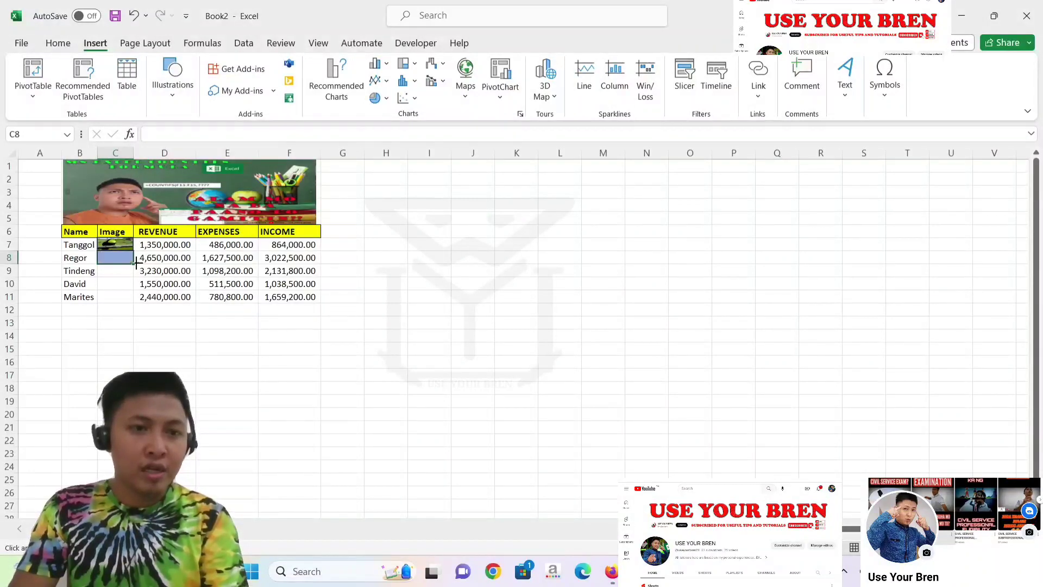
# Step: Fill the C8 rectangle with picture 2, the two dogs, from a file
pyautogui.click(348, 63)
pyautogui.click(356, 272)
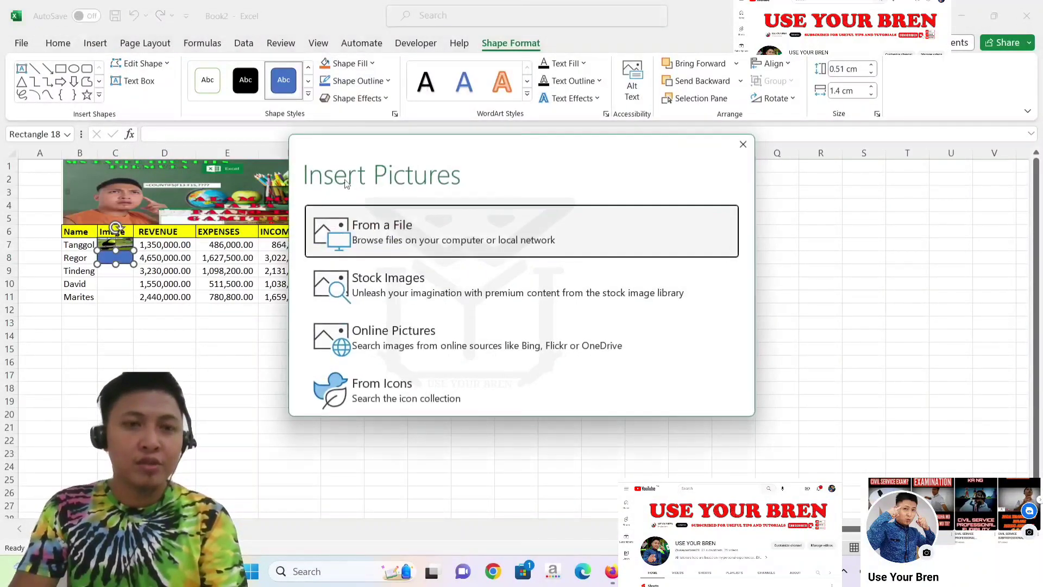
pyautogui.click(349, 198)
pyautogui.click(235, 116)
pyautogui.click(401, 303)
pyautogui.click(115, 270)
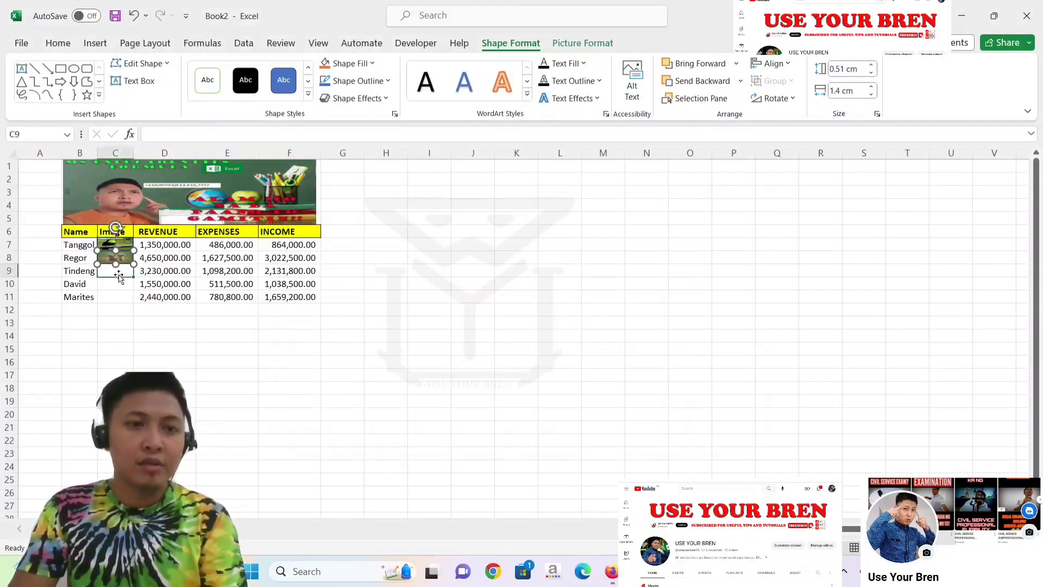
pyautogui.click(95, 43)
pyautogui.click(173, 79)
# Step: Draw a rectangle over C9 and fill it with the zebra image, picture 3
pyautogui.click(197, 143)
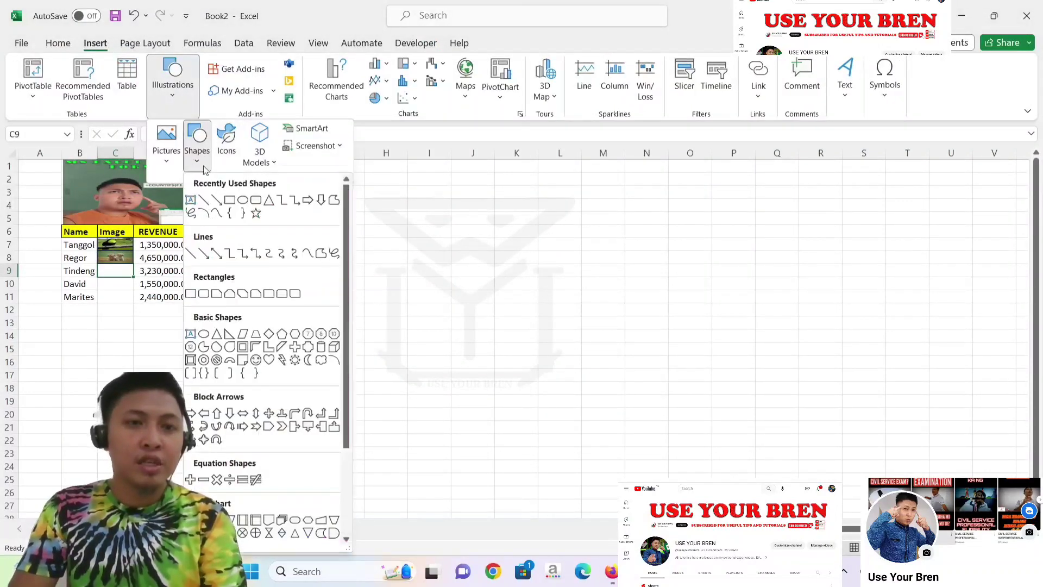
pyautogui.click(194, 205)
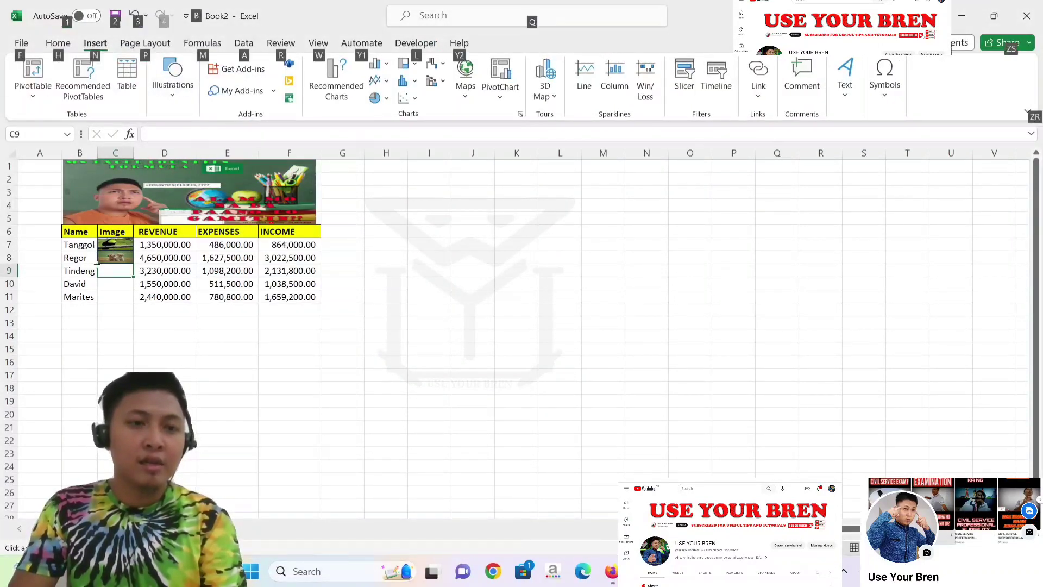
pyautogui.moveTo(98, 264); pyautogui.dragTo(133, 278)
pyautogui.click(347, 63)
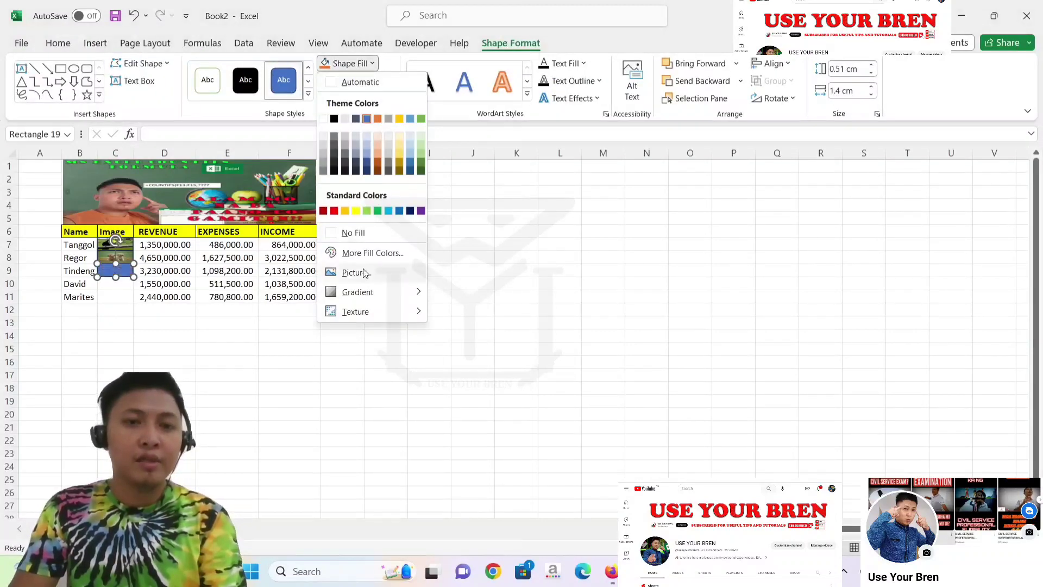
pyautogui.click(357, 272)
pyautogui.click(380, 157)
pyautogui.click(309, 130)
pyautogui.doubleClick(309, 131)
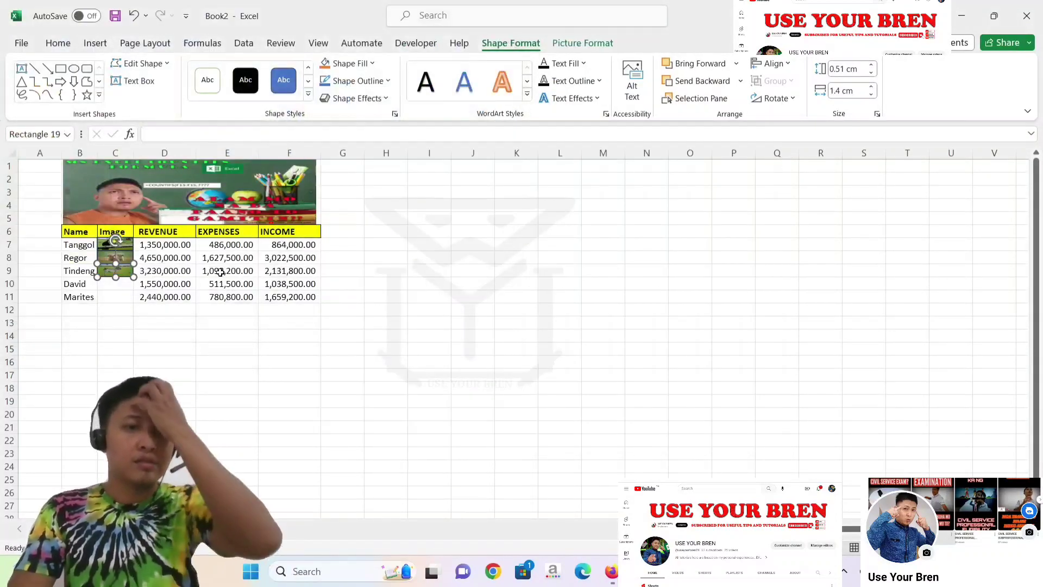
pyautogui.click(108, 286)
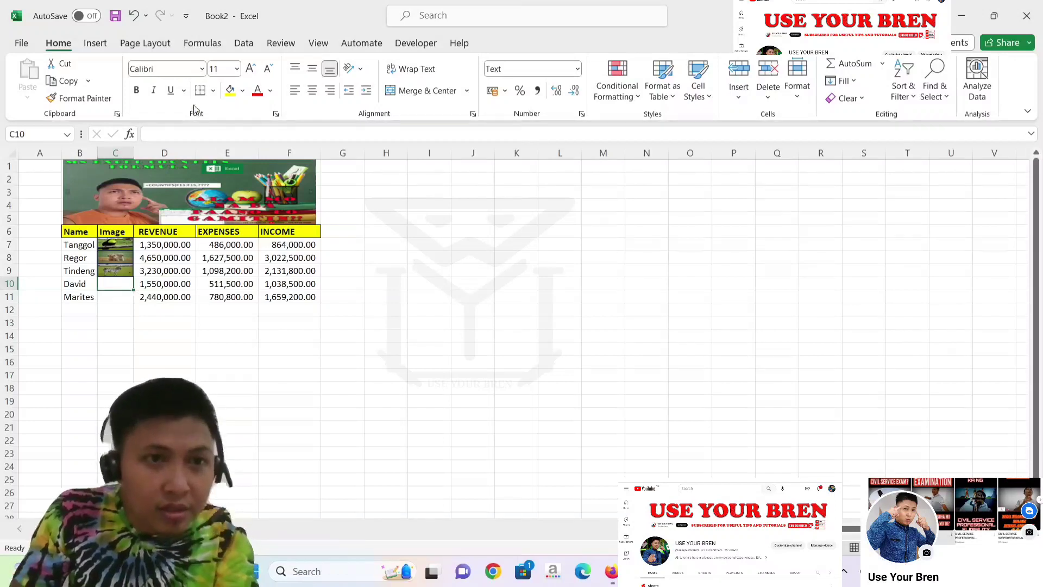
pyautogui.click(95, 43)
pyautogui.click(173, 79)
# Step: Draw a rectangle over David's cell C10 and fill it with fox picture 4
pyautogui.click(197, 135)
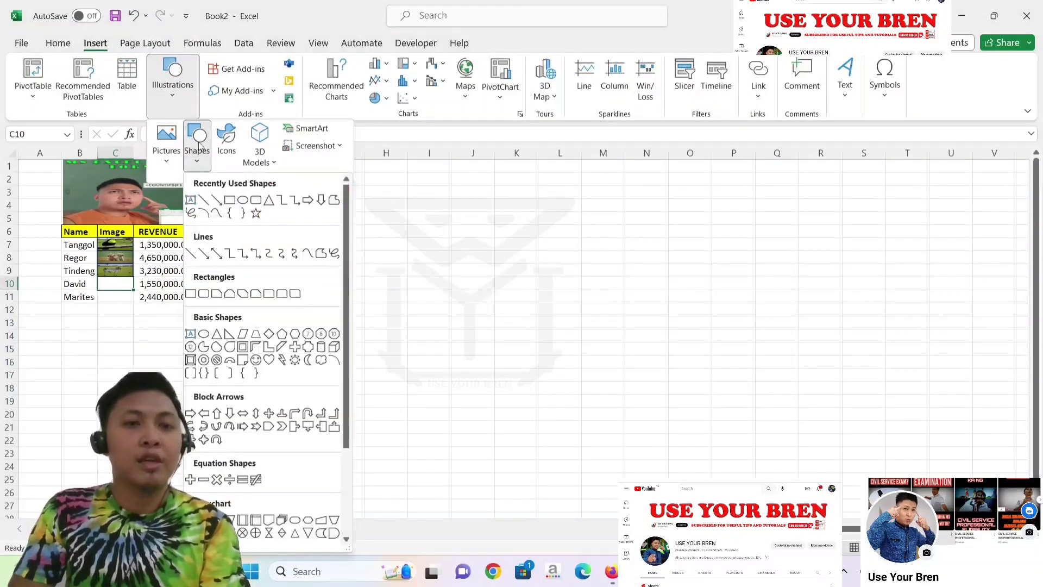
pyautogui.click(229, 198)
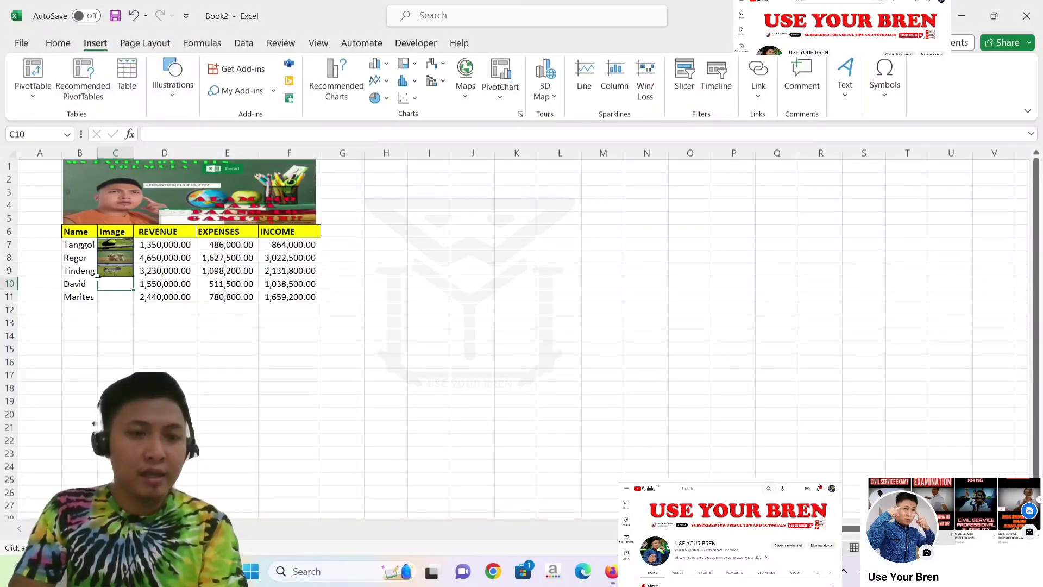
pyautogui.moveTo(98, 277); pyautogui.dragTo(133, 290)
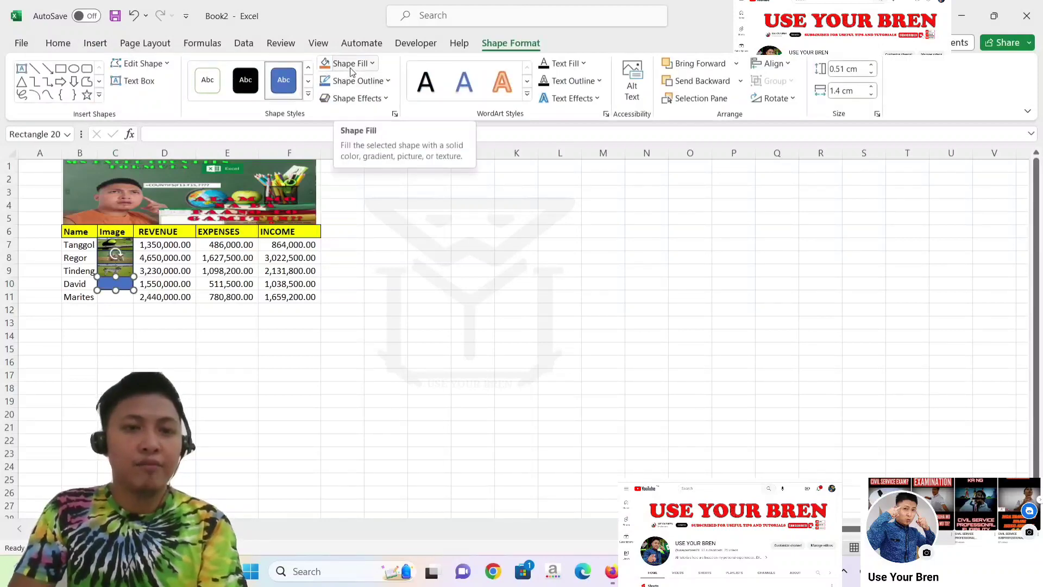
pyautogui.click(351, 72)
pyautogui.click(337, 255)
pyautogui.click(434, 210)
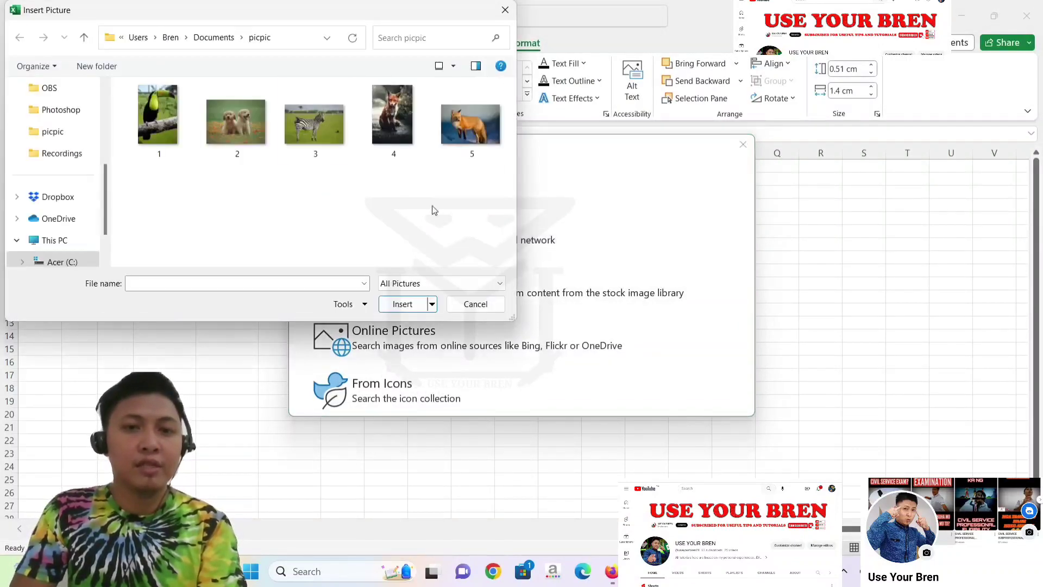
pyautogui.doubleClick(393, 115)
pyautogui.click(112, 299)
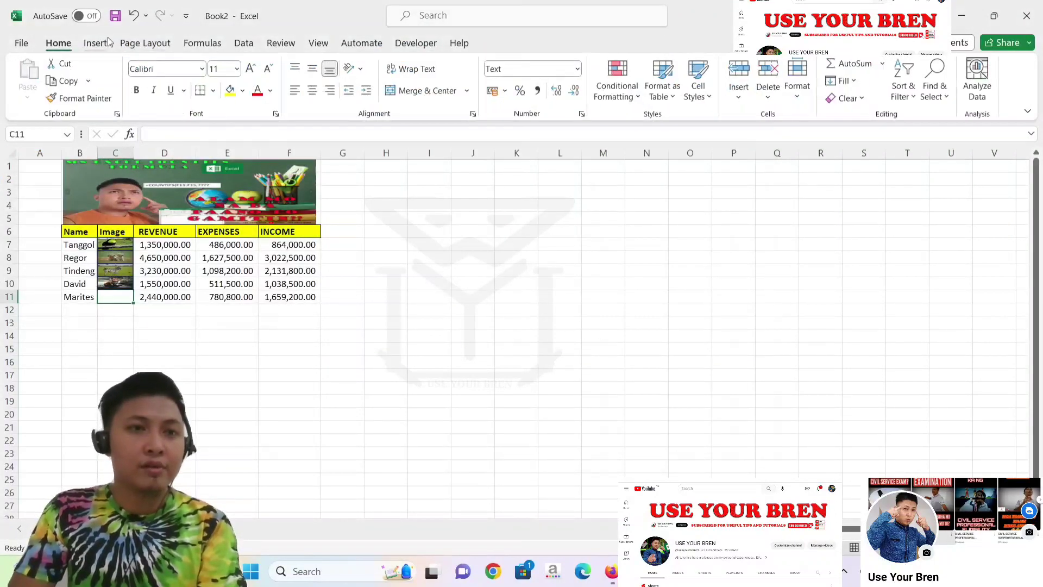
# Step: Draw a rectangle over Marites' cell C11 and fill it with picture 5
pyautogui.click(95, 43)
pyautogui.click(173, 78)
pyautogui.click(197, 136)
pyautogui.click(228, 201)
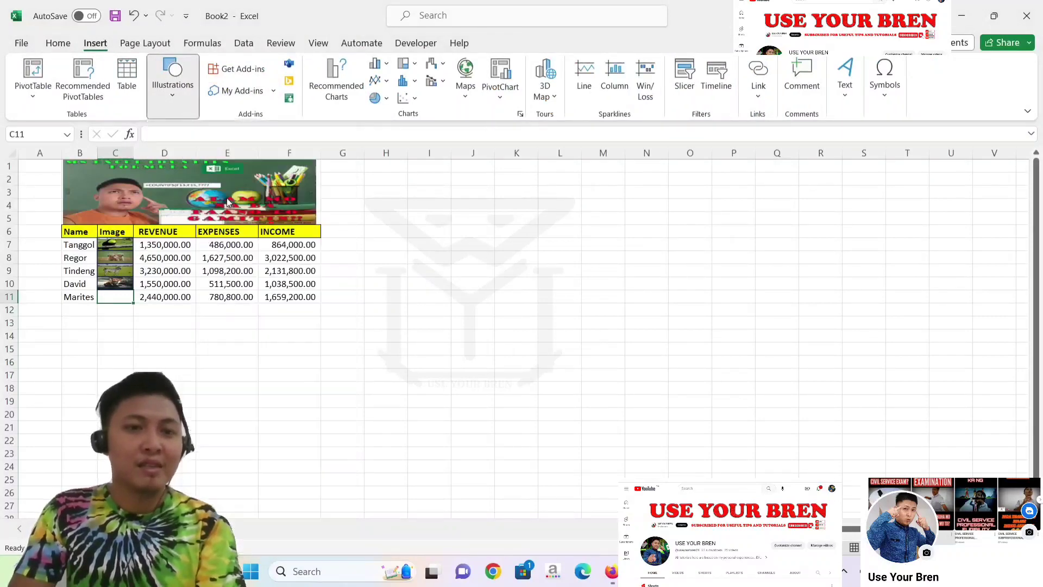
pyautogui.moveTo(98, 290); pyautogui.dragTo(134, 303)
pyautogui.click(347, 63)
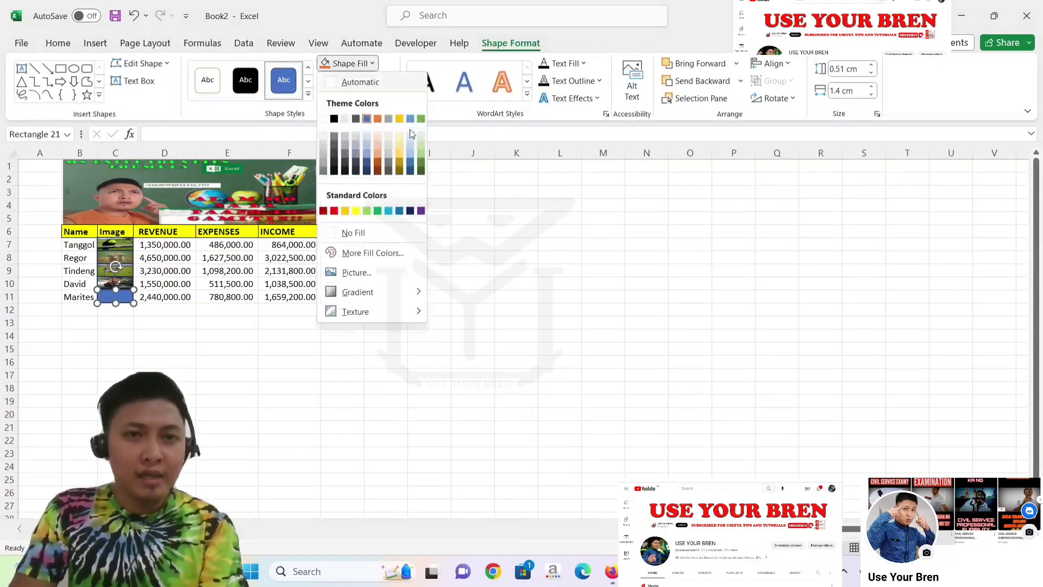
pyautogui.click(356, 272)
pyautogui.click(493, 225)
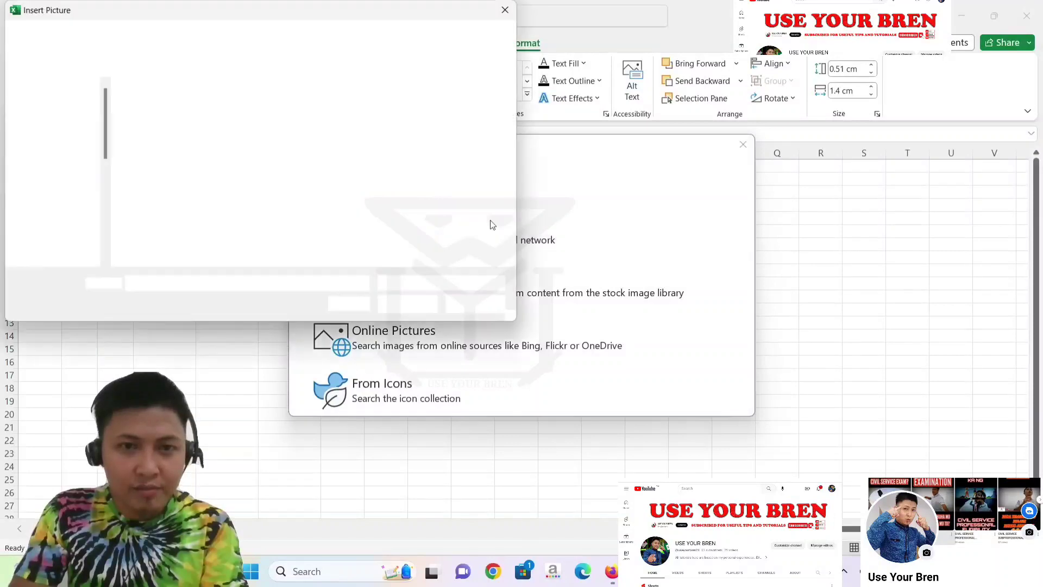
pyautogui.doubleClick(471, 125)
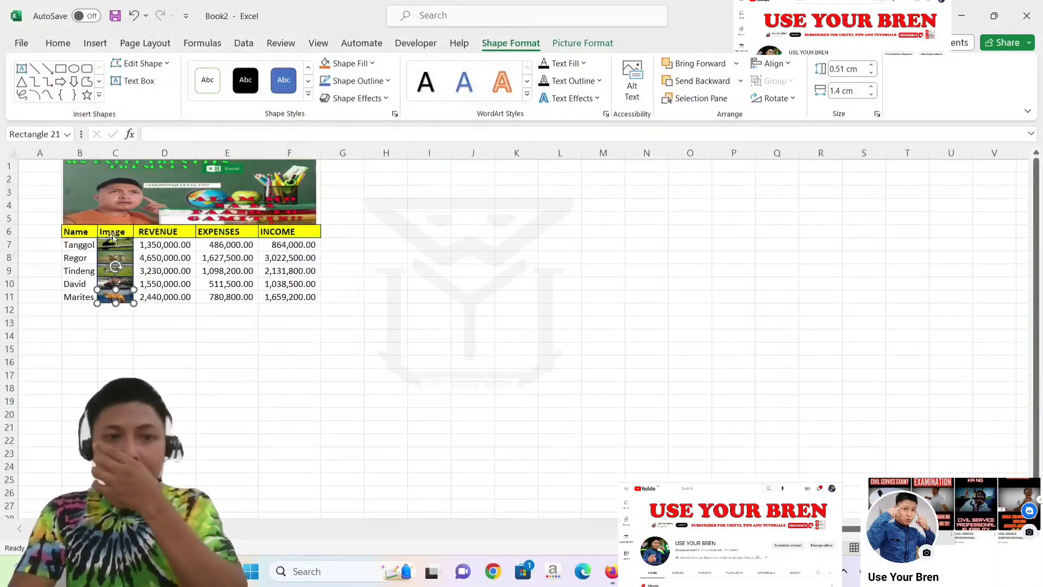
pyautogui.click(145, 330)
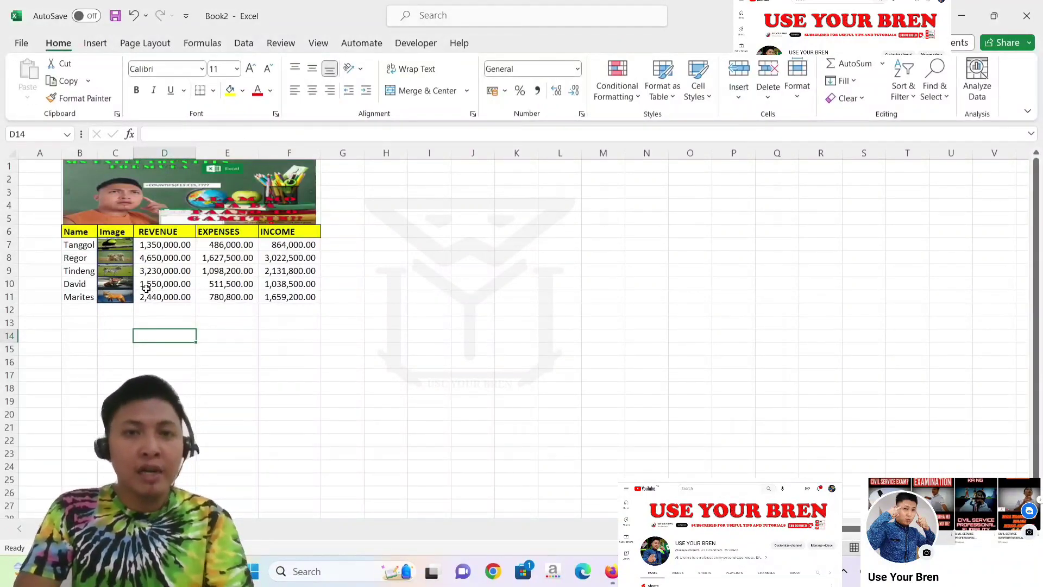
# Step: Select column C and widen it so the pictures get wider
pyautogui.click(142, 322)
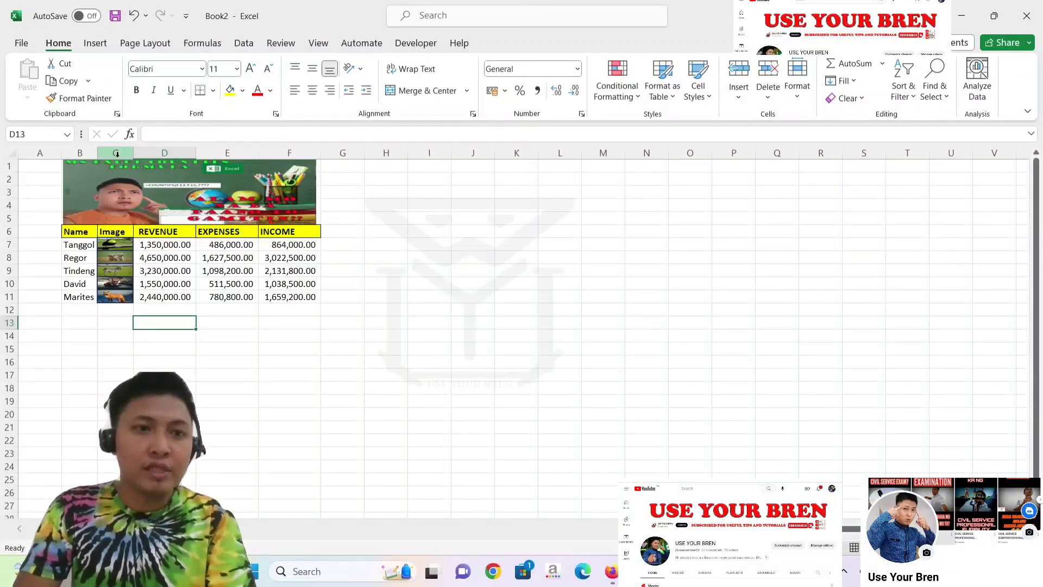
pyautogui.click(117, 153)
pyautogui.moveTo(136, 152); pyautogui.dragTo(198, 152)
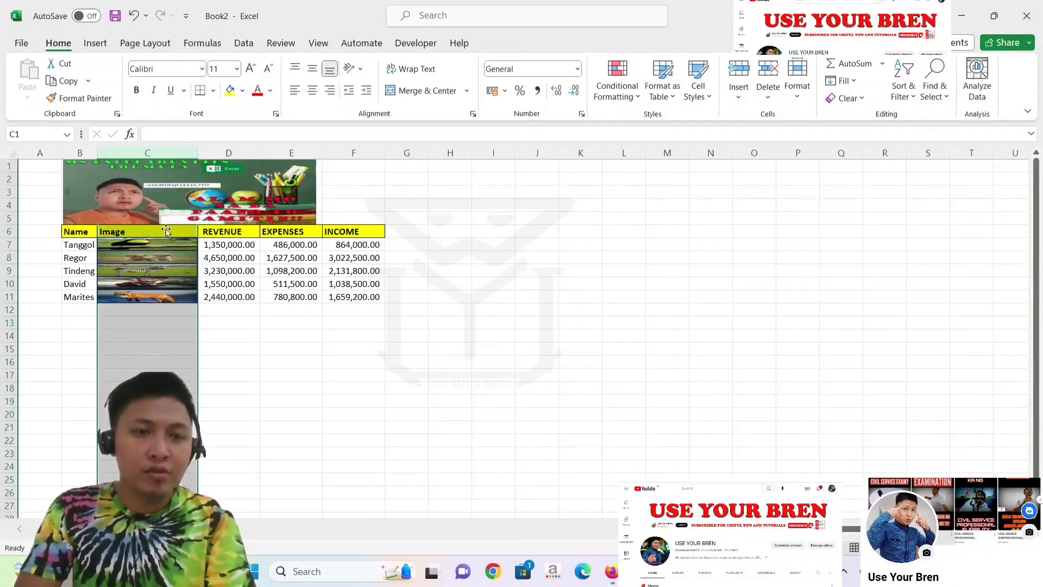
# Step: Make rows 7–11 much taller, then narrow column C to suit the pictures
pyautogui.moveTo(10, 245); pyautogui.dragTo(5, 296)
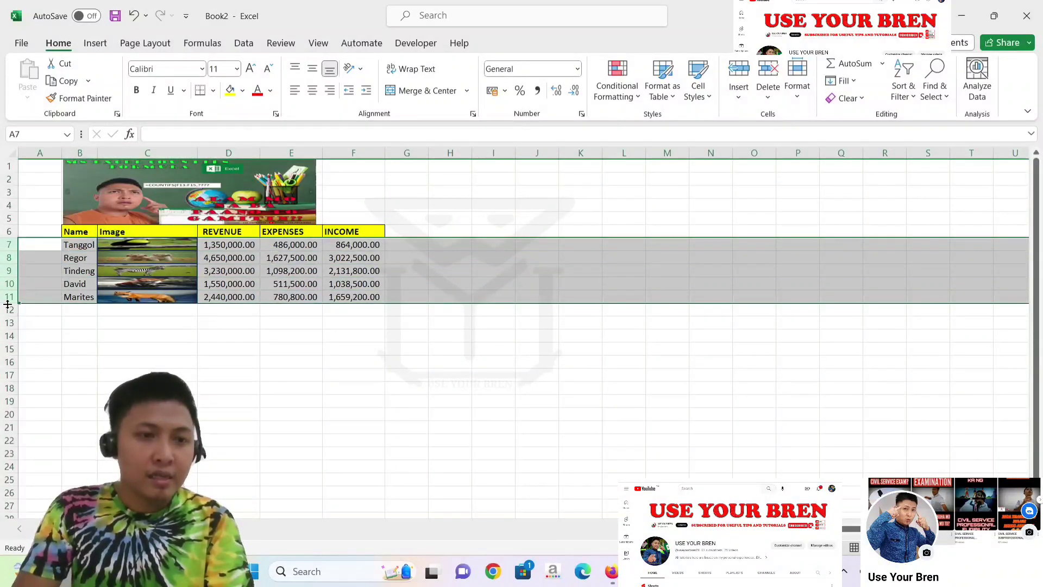
pyautogui.click(143, 368)
pyautogui.moveTo(18, 247); pyautogui.dragTo(10, 296)
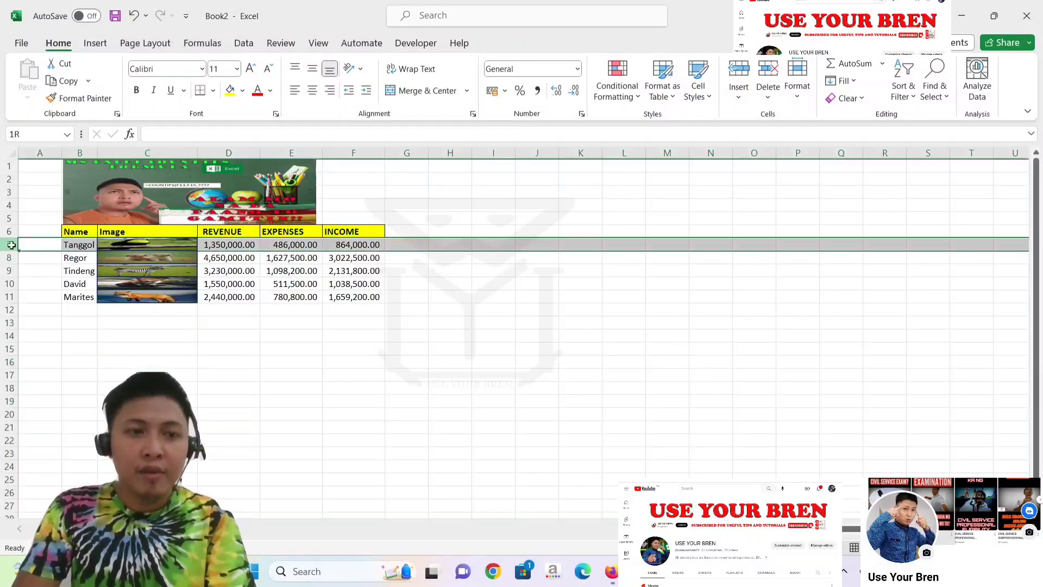
pyautogui.click(80, 336)
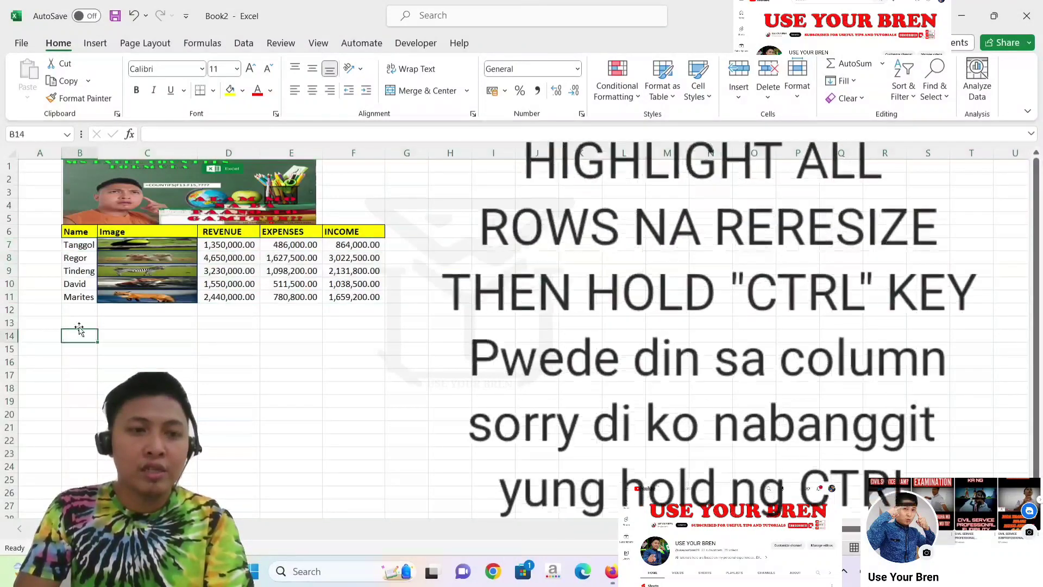
pyautogui.moveTo(9, 244); pyautogui.dragTo(10, 296)
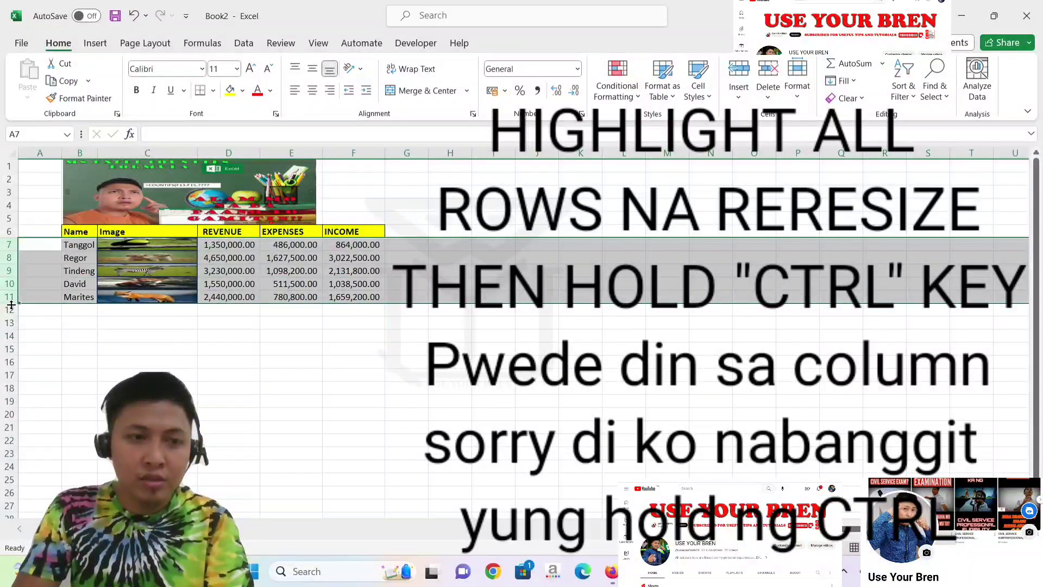
pyautogui.moveTo(11, 305); pyautogui.dragTo(11, 312)
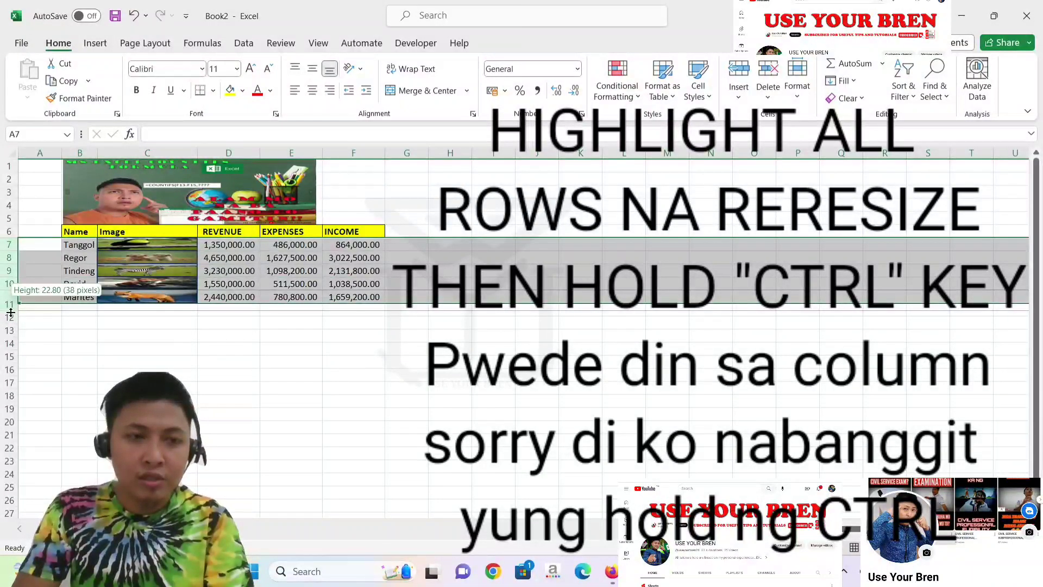
pyautogui.moveTo(11, 312); pyautogui.dragTo(10, 329)
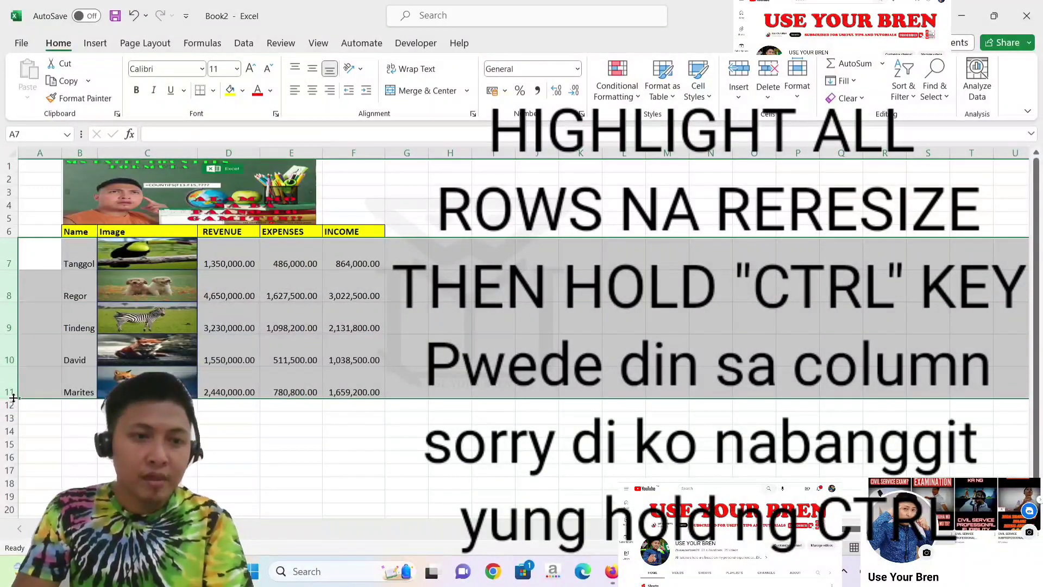
pyautogui.moveTo(14, 398); pyautogui.dragTo(14, 414)
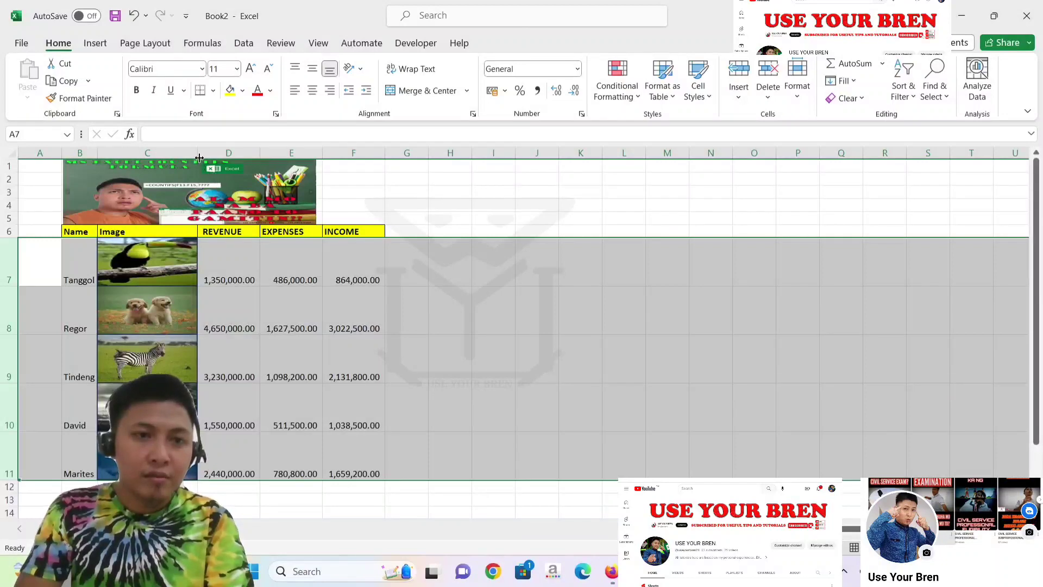
pyautogui.moveTo(199, 157); pyautogui.dragTo(183, 154)
# Step: Autofit columns D, E, F and B so revenue, expenses, income and names show fully
pyautogui.click(435, 316)
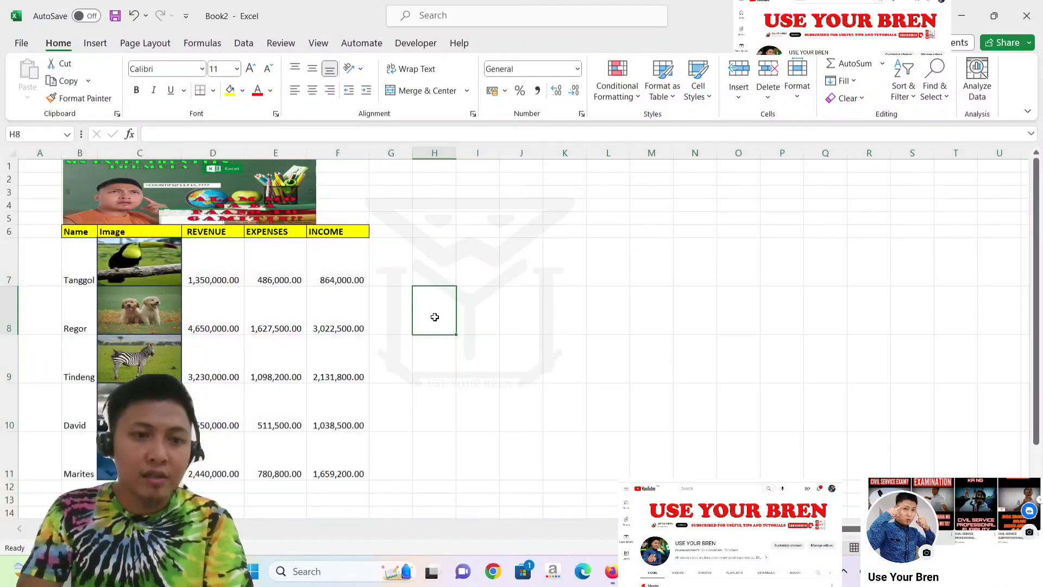
pyautogui.keyDown('ctrl'); pyautogui.scroll(-1, 435, 317); pyautogui.keyUp('ctrl')
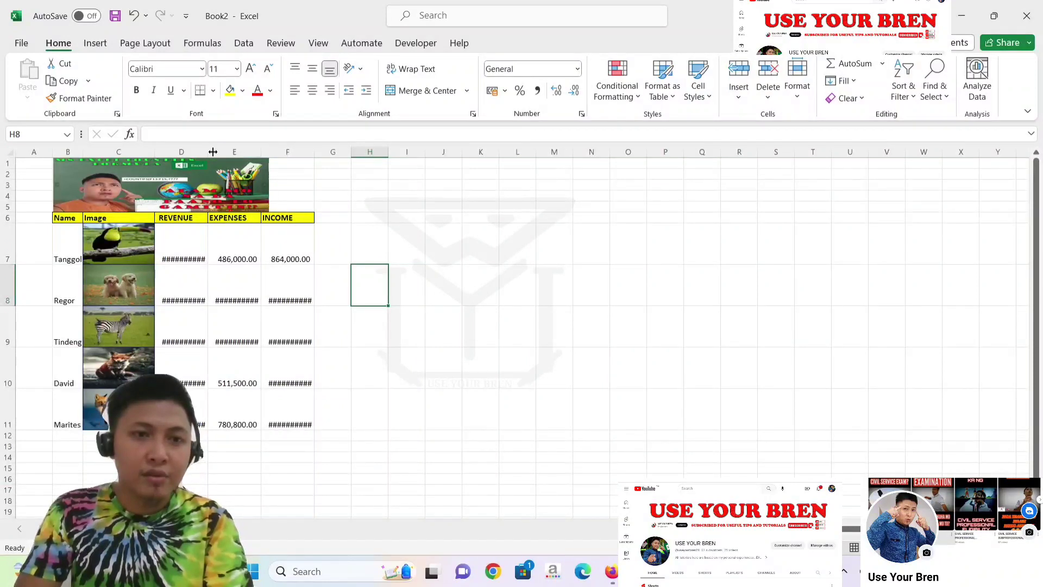
pyautogui.moveTo(211, 152); pyautogui.dragTo(212, 152)
pyautogui.click(273, 147)
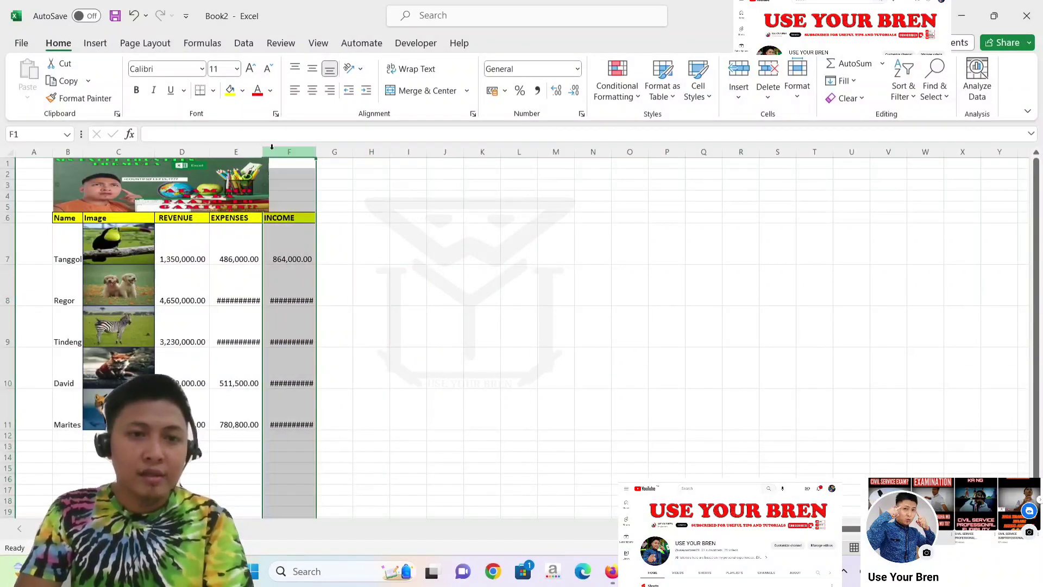
pyautogui.doubleClick(263, 152)
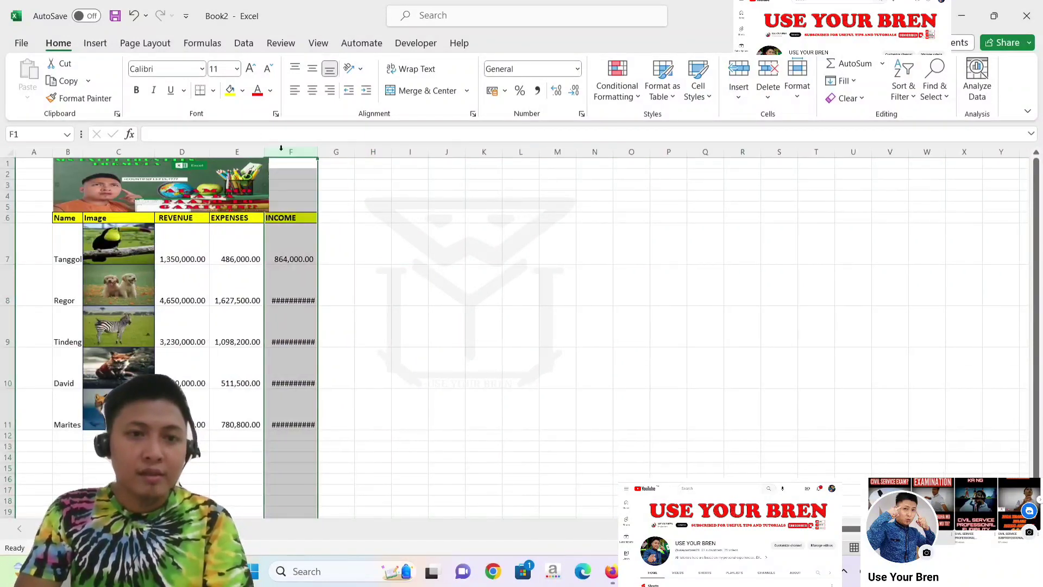
pyautogui.doubleClick(319, 151)
pyautogui.click(411, 285)
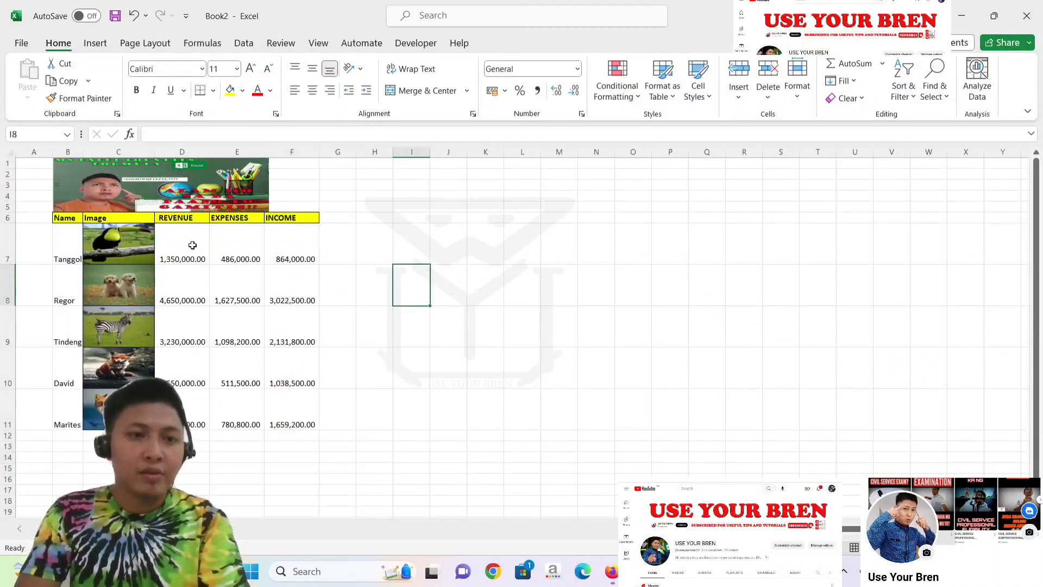
pyautogui.doubleClick(84, 152)
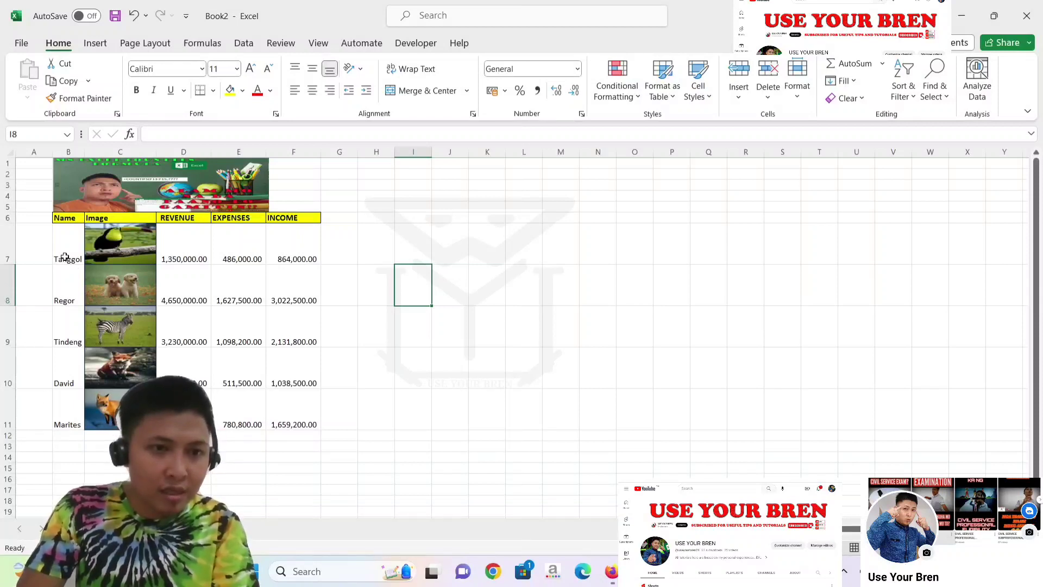
# Step: Enter Ibon, Aso, Zebra, Fox and Fox 2 in cells B7 through B11
pyautogui.click(61, 242)
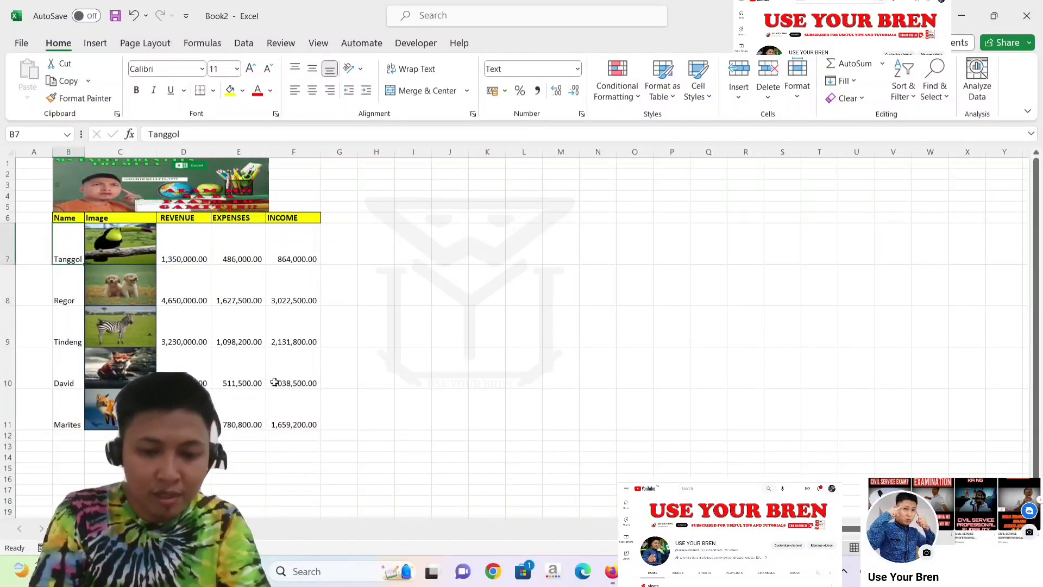
pyautogui.write('Ibon')
pyautogui.press('Return')
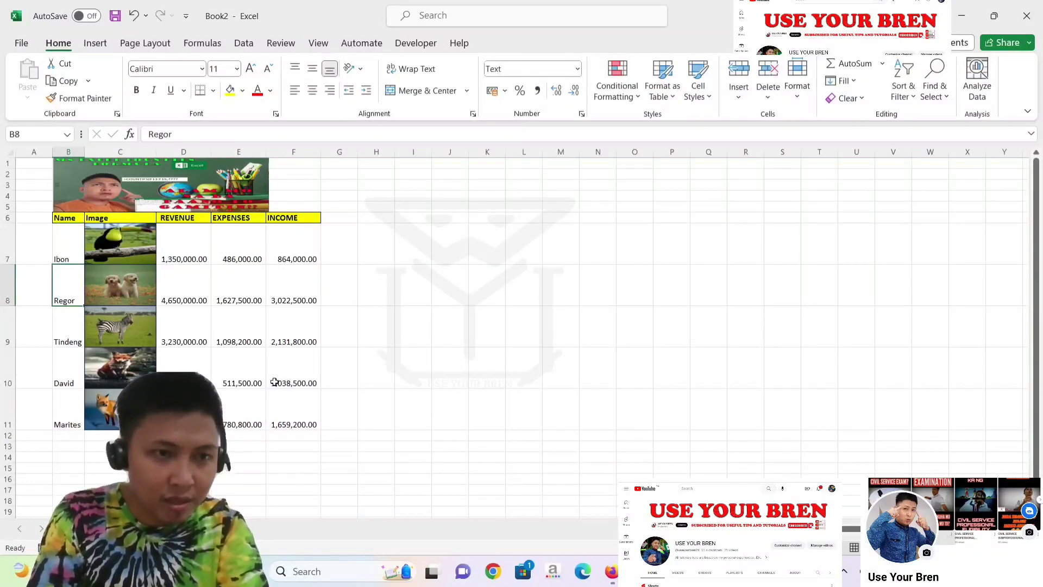
pyautogui.write('Aso')
pyautogui.press('Return')
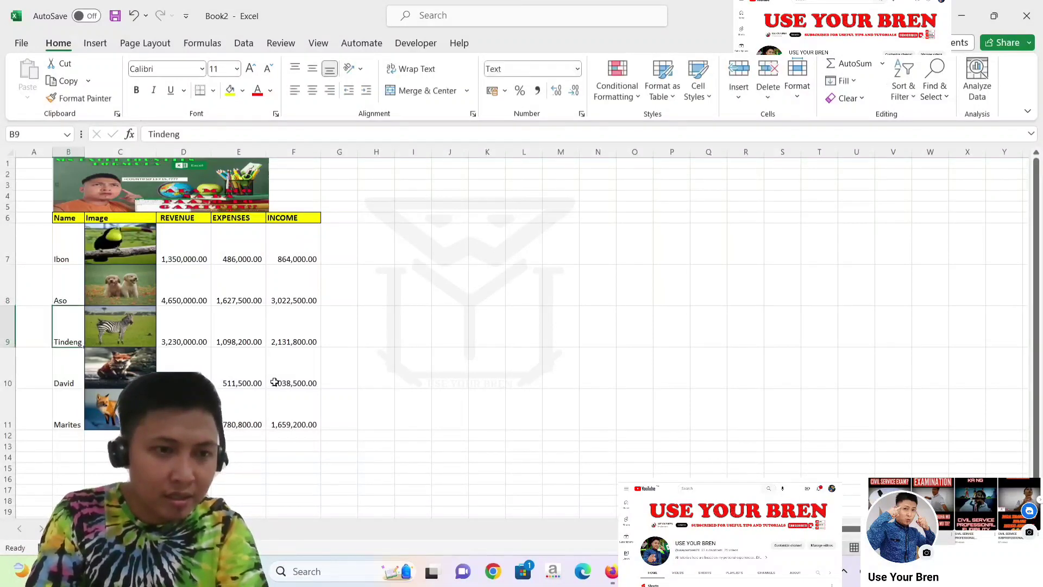
pyautogui.write('Zebra')
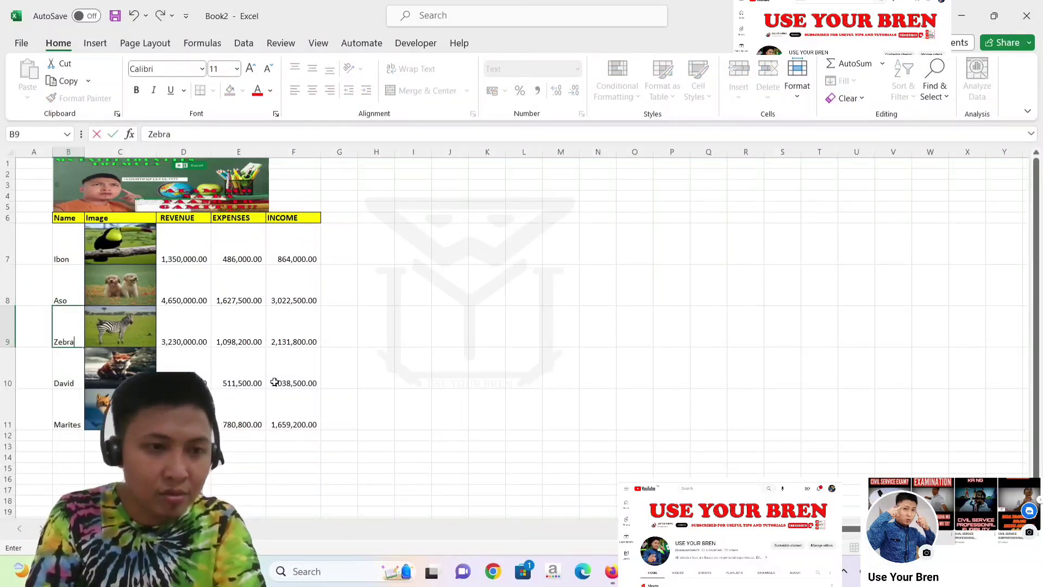
pyautogui.press('Return')
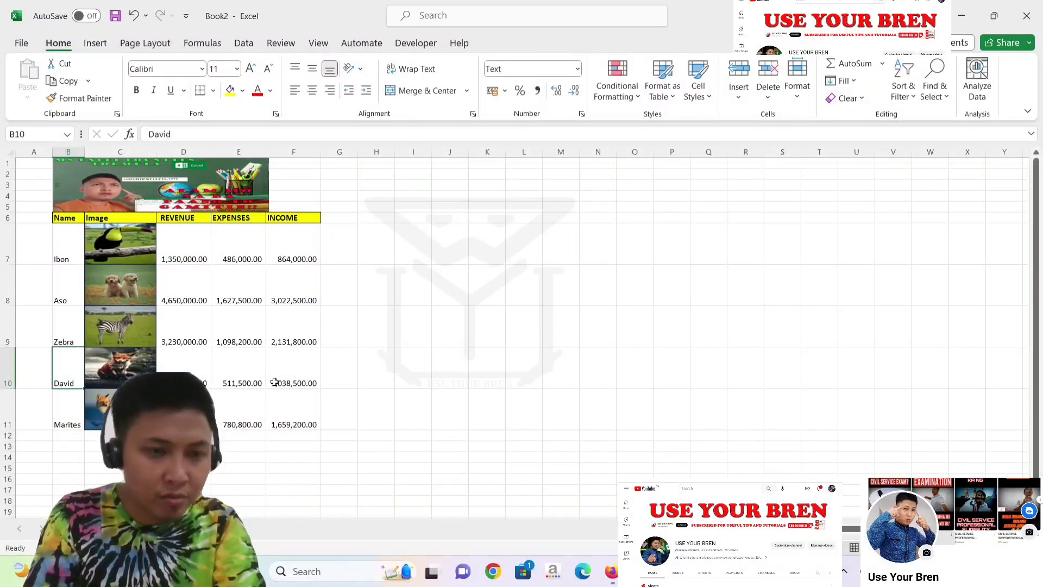
pyautogui.write('Fox')
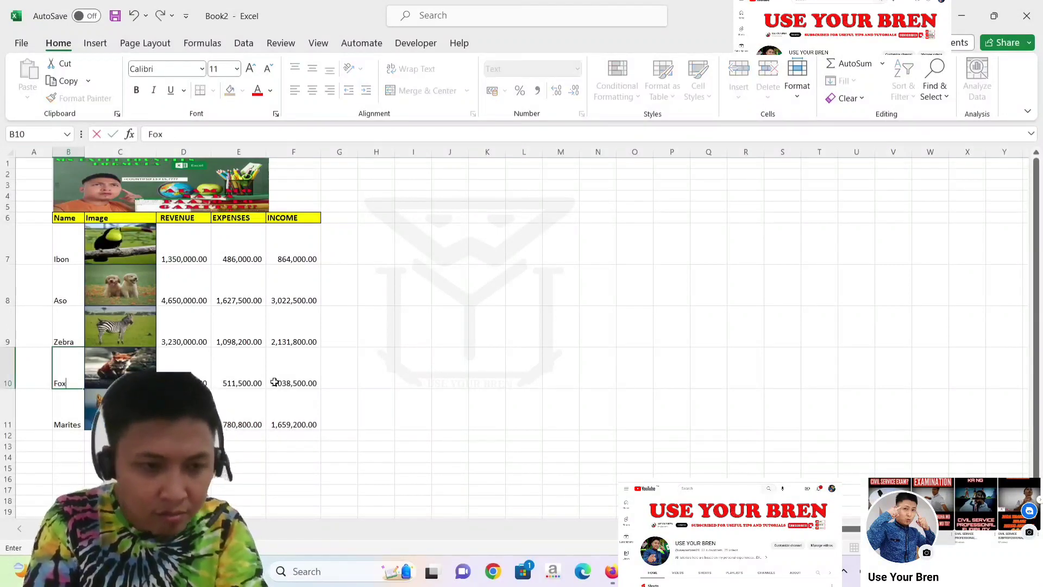
pyautogui.press('Return')
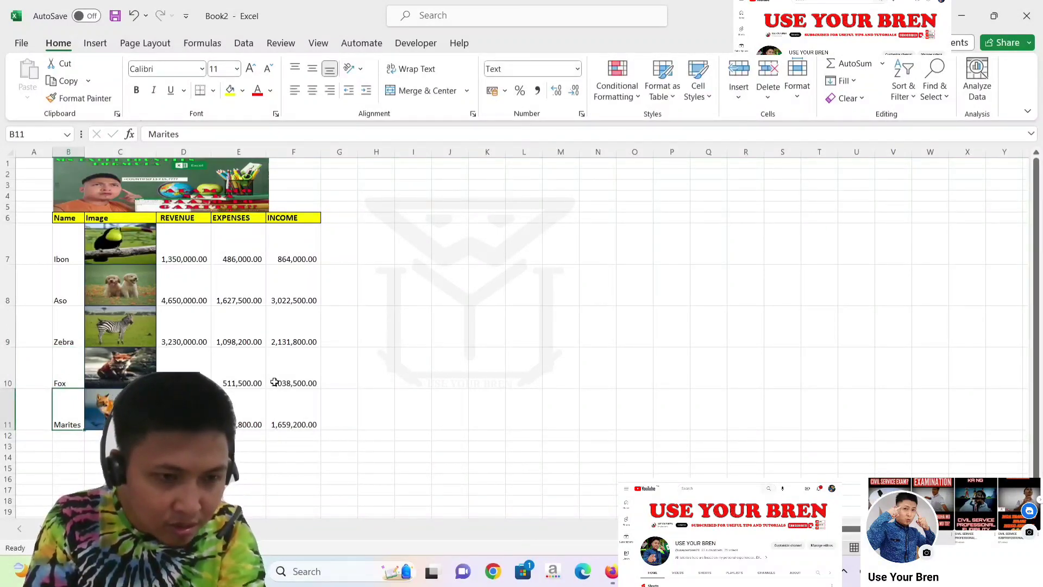
pyautogui.write('Fox')
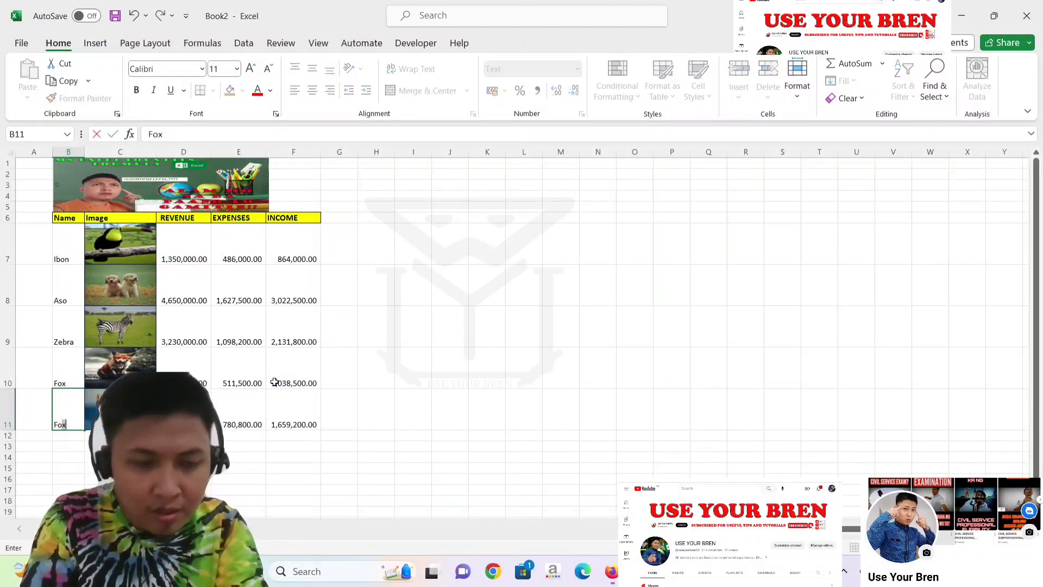
pyautogui.write(' 2')
pyautogui.press('Return')
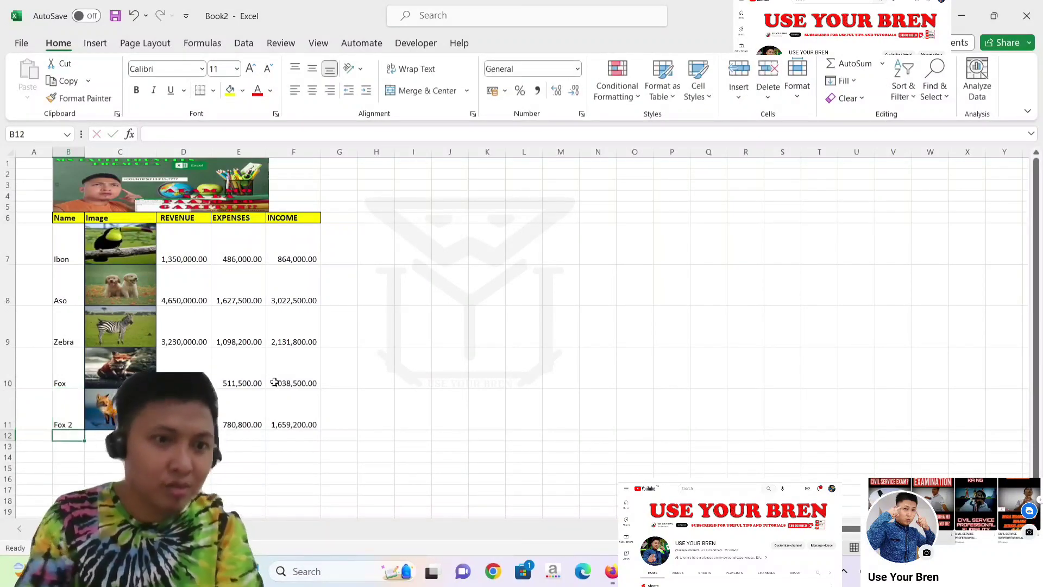
pyautogui.click(438, 342)
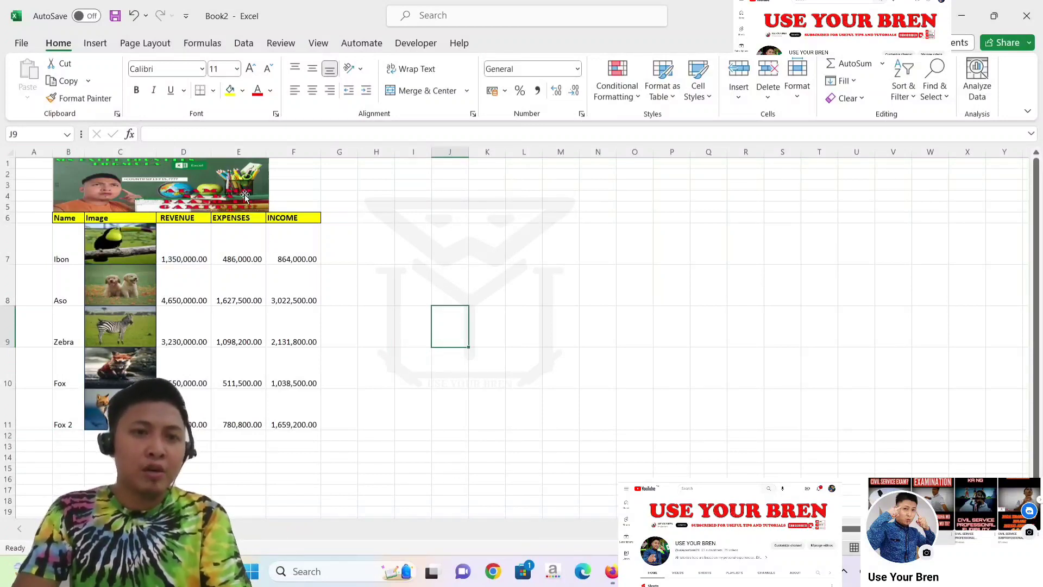
# Step: Select the Name header cell B6 and add filter buttons to the header row with Ctrl+Shift+L
pyautogui.click(71, 215)
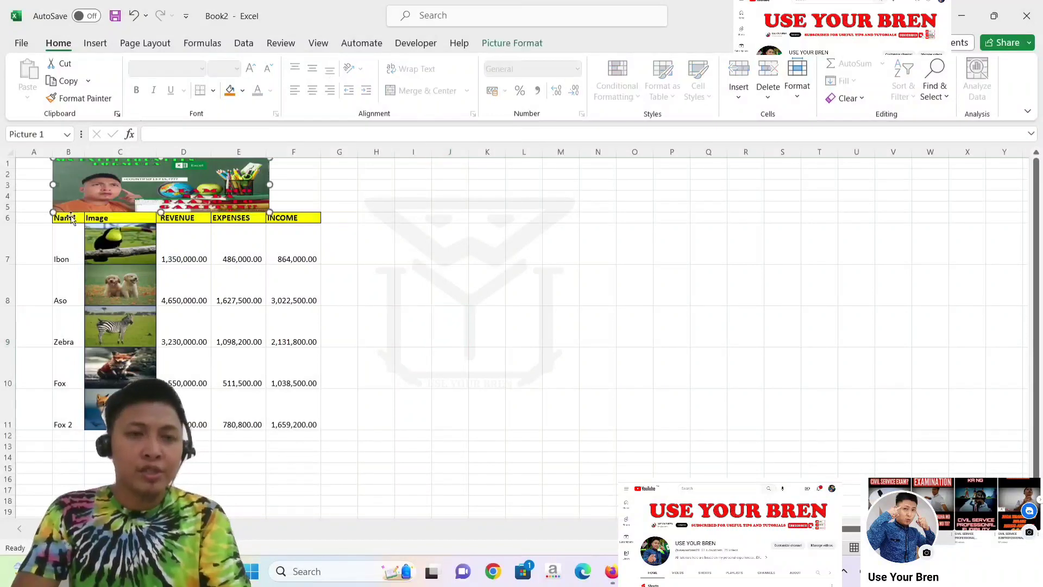
pyautogui.click(72, 229)
pyautogui.click(73, 220)
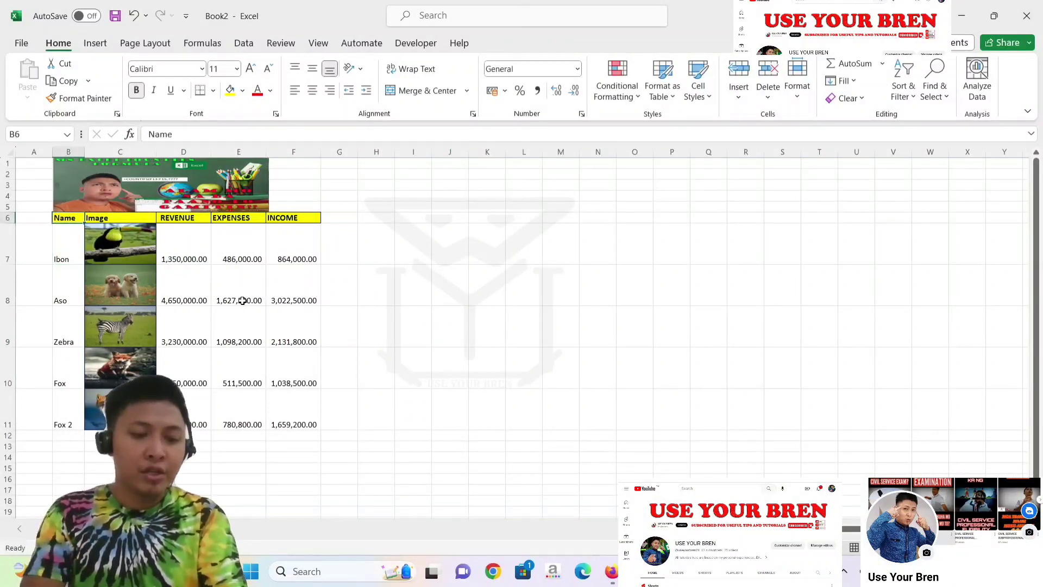
pyautogui.hotkey('ctrl', 'shift', 'l')
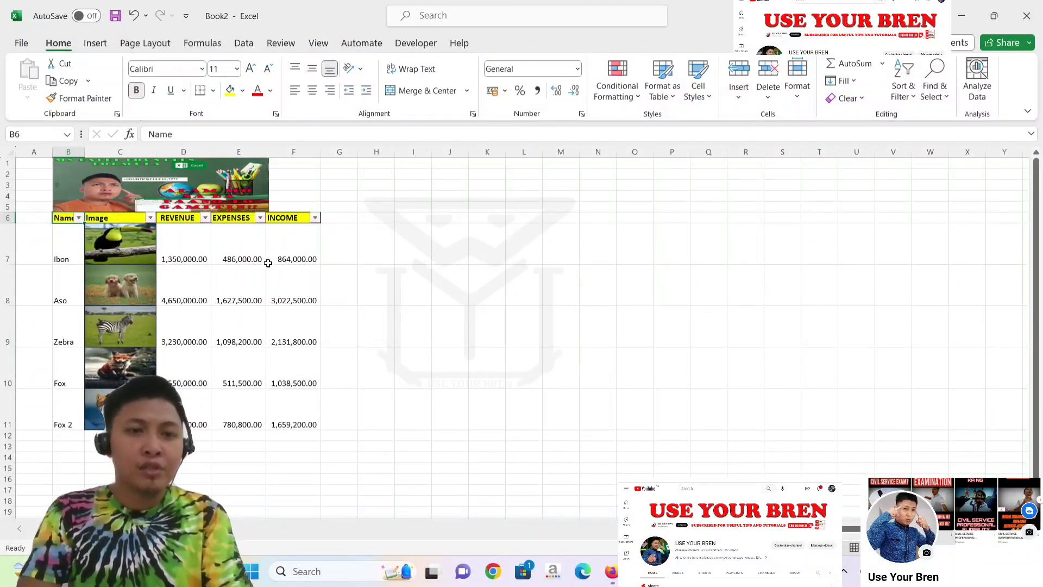
# Step: Sort the table by Name from A to Z, then from Z to A
pyautogui.click(189, 255)
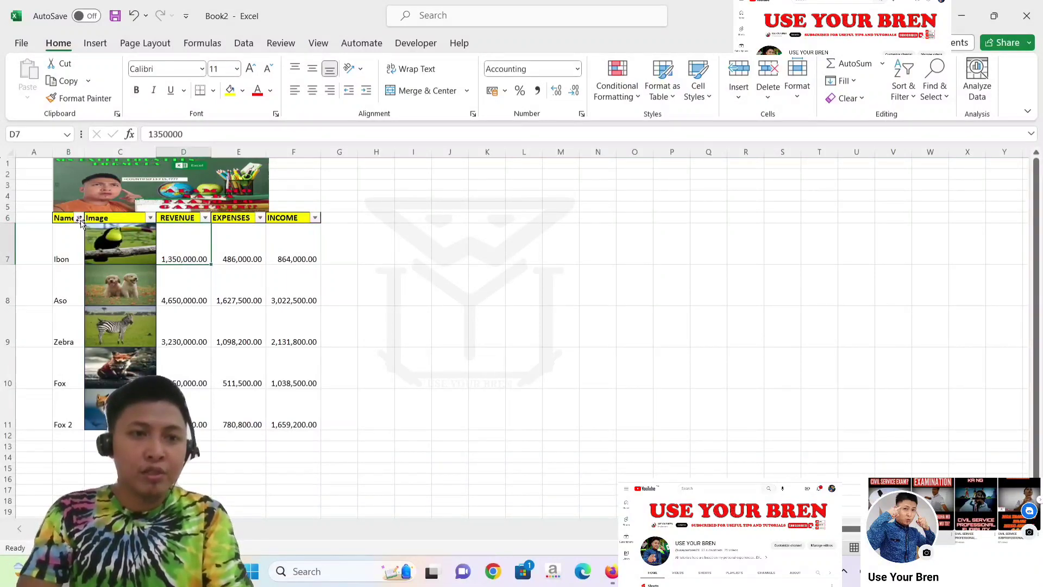
pyautogui.click(66, 237)
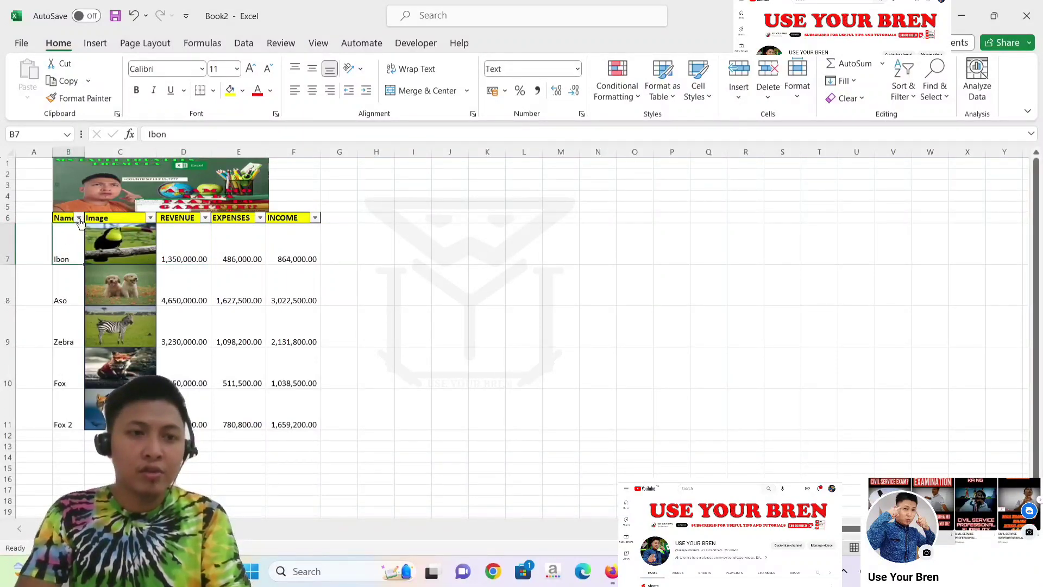
pyautogui.click(79, 218)
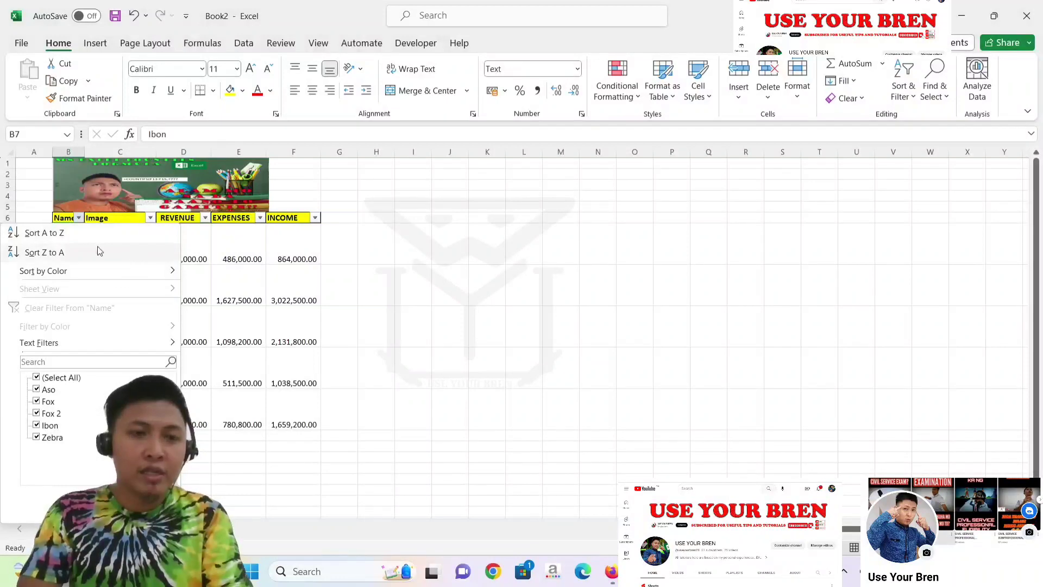
pyautogui.click(72, 237)
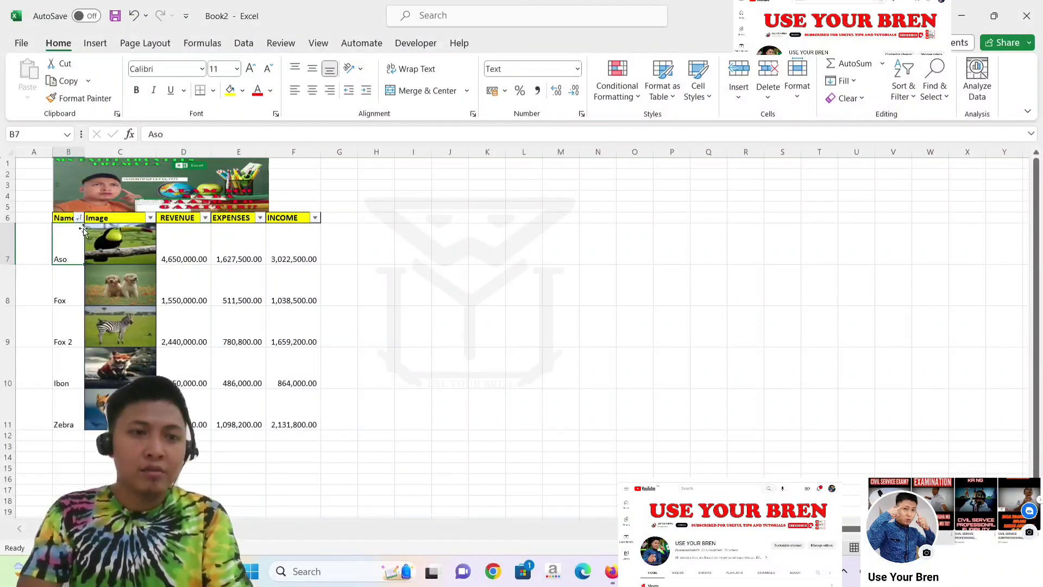
pyautogui.click(79, 218)
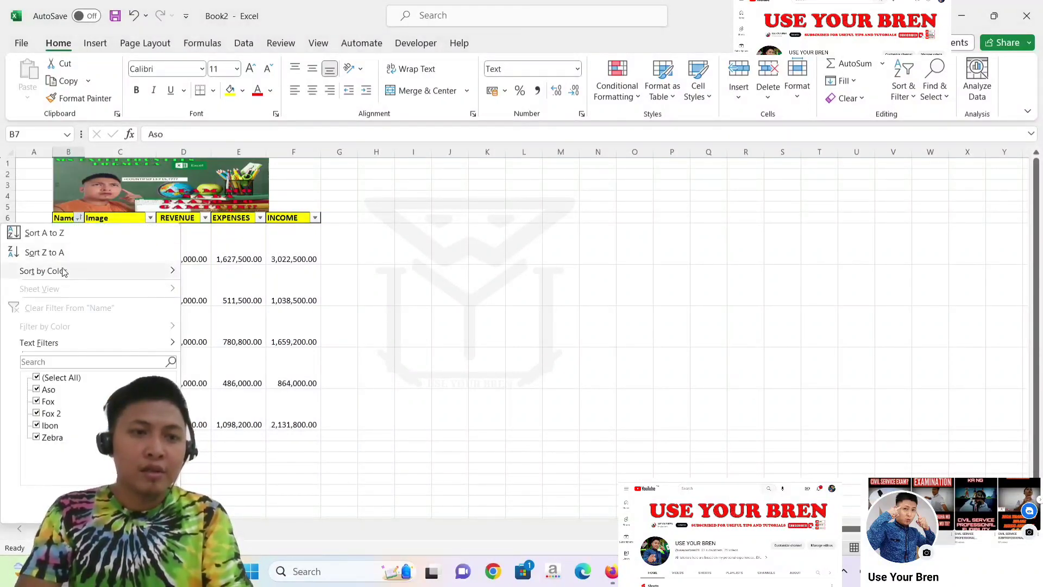
pyautogui.click(45, 252)
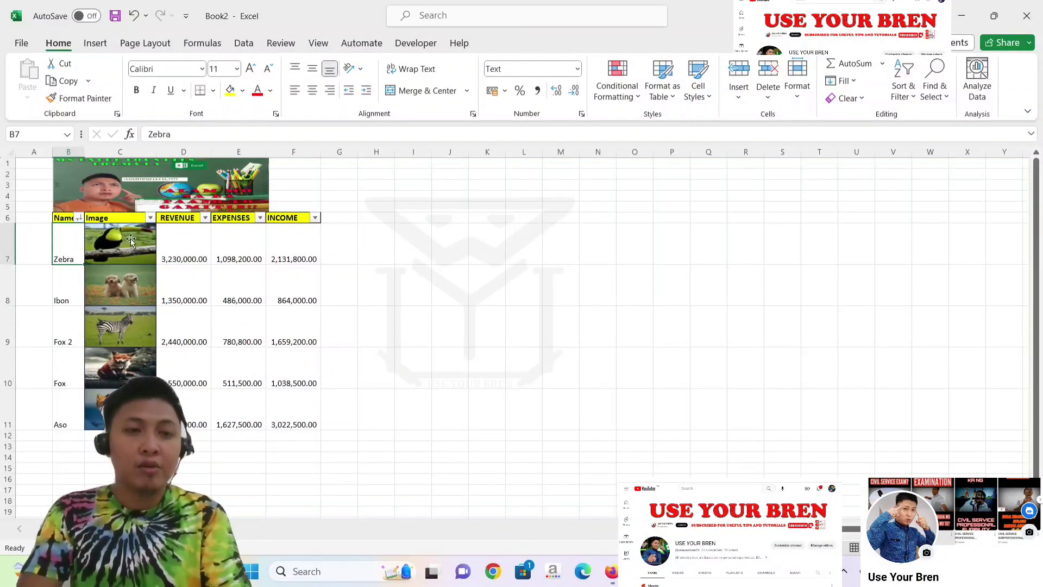
# Step: Undo both sorts to restore the original row order
pyautogui.click(142, 283)
pyautogui.click(141, 281)
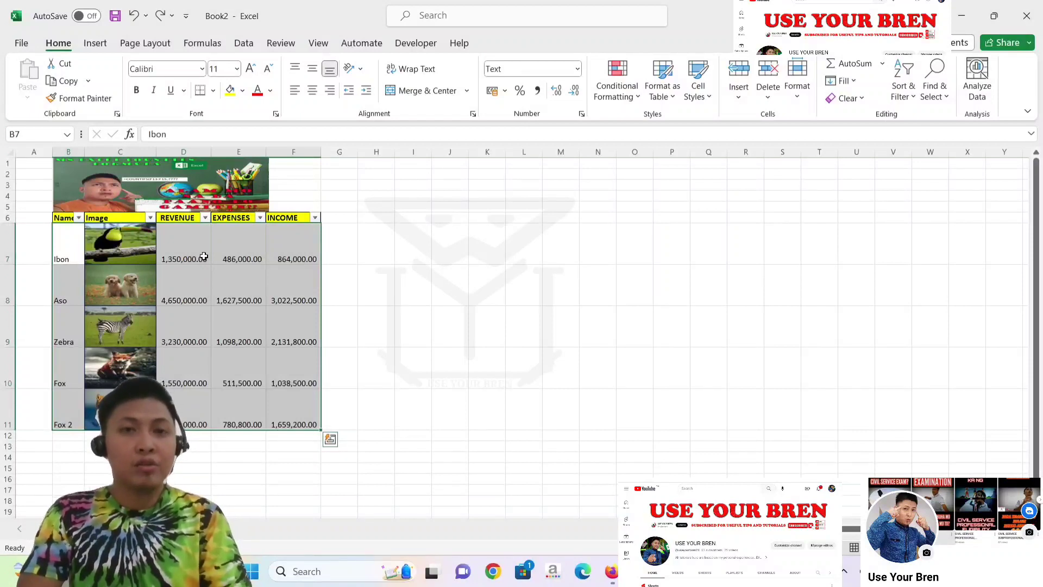
pyautogui.click(204, 257)
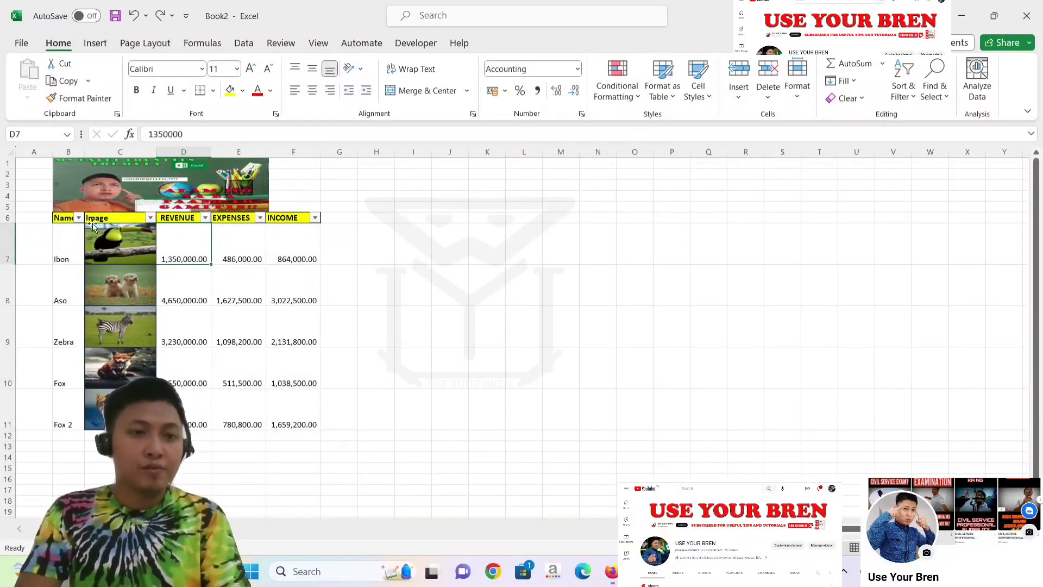
# Step: Select expenses cells E7 and E8, then the dog, zebra, fox and Fox 2 pictures in turn
pyautogui.click(257, 249)
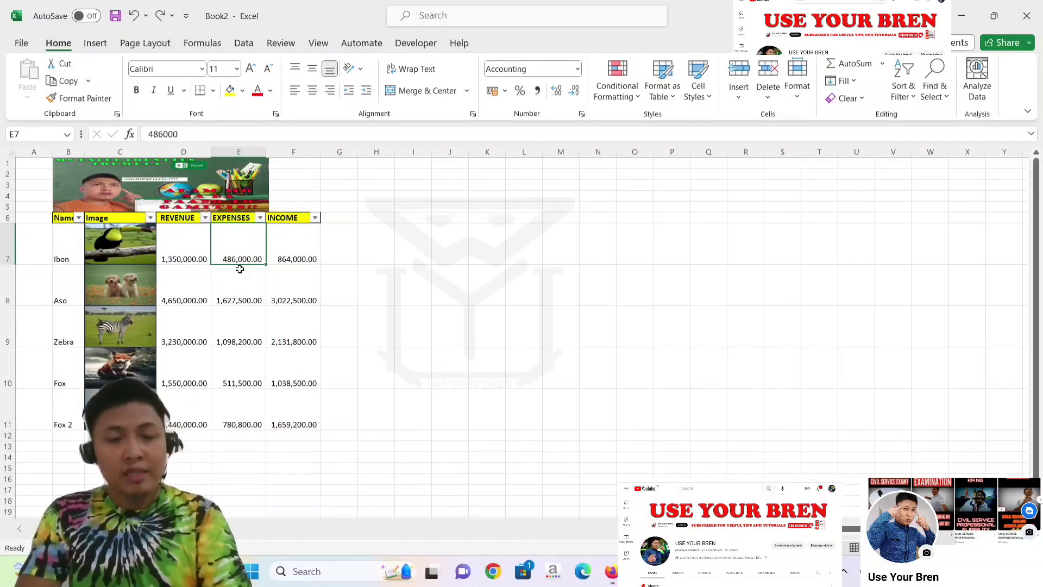
pyautogui.click(232, 286)
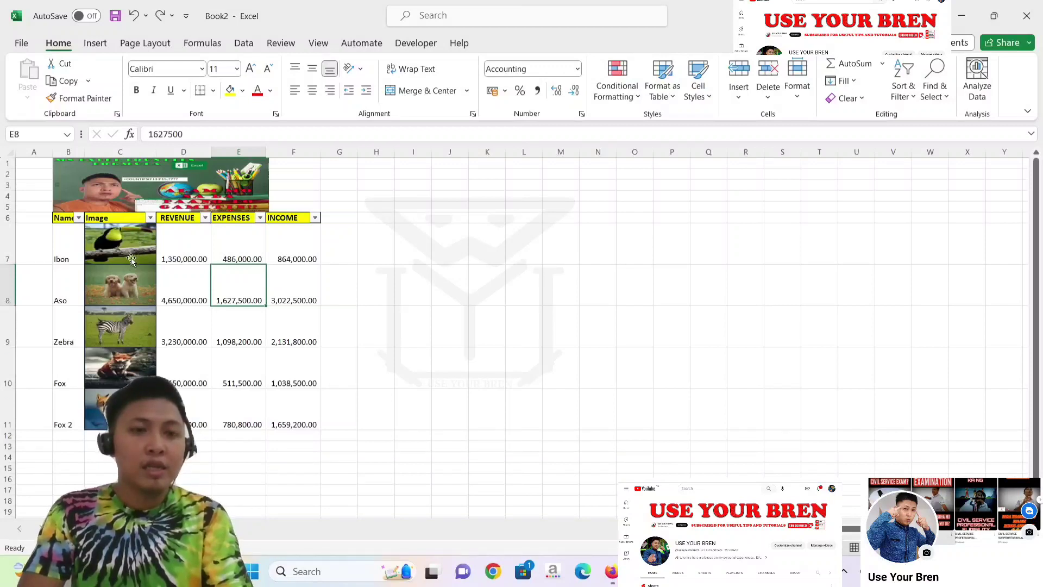
pyautogui.click(132, 254)
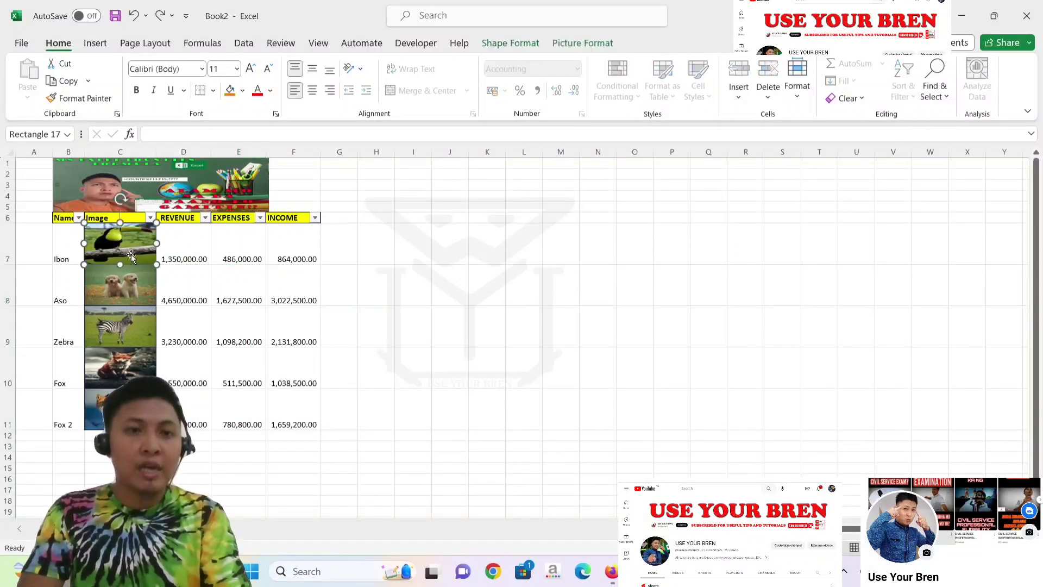
pyautogui.click(131, 288)
pyautogui.click(130, 326)
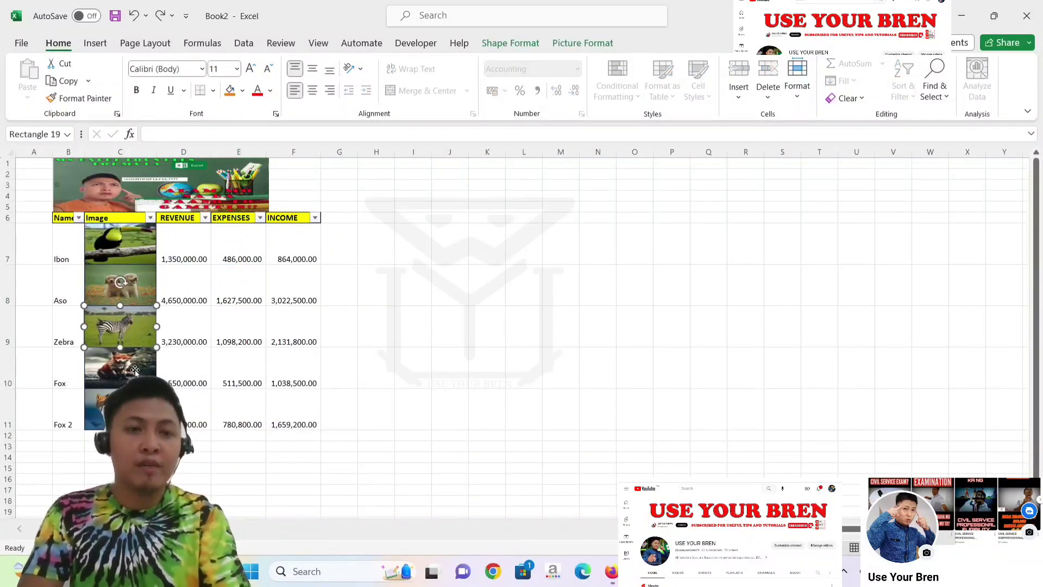
pyautogui.click(122, 370)
pyautogui.click(109, 407)
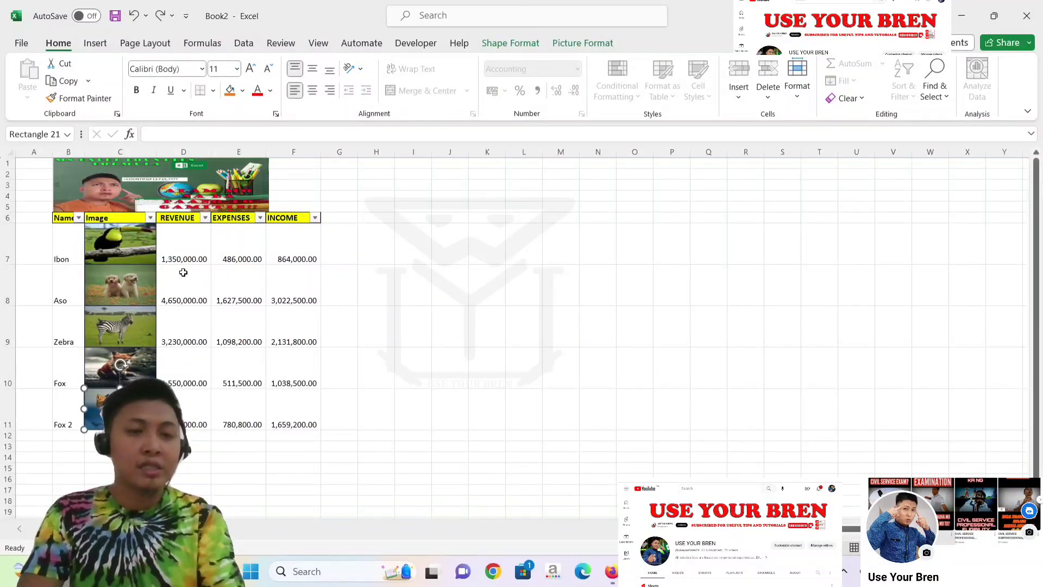
# Step: Select cells D7, D8 and E8, then select the toucan picture in C7
pyautogui.click(188, 256)
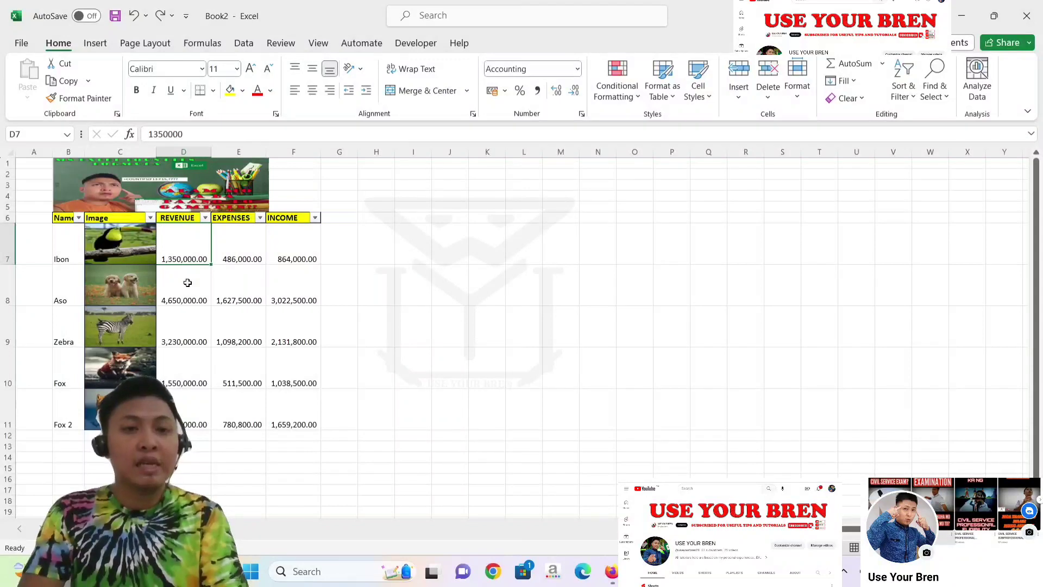
pyautogui.click(206, 296)
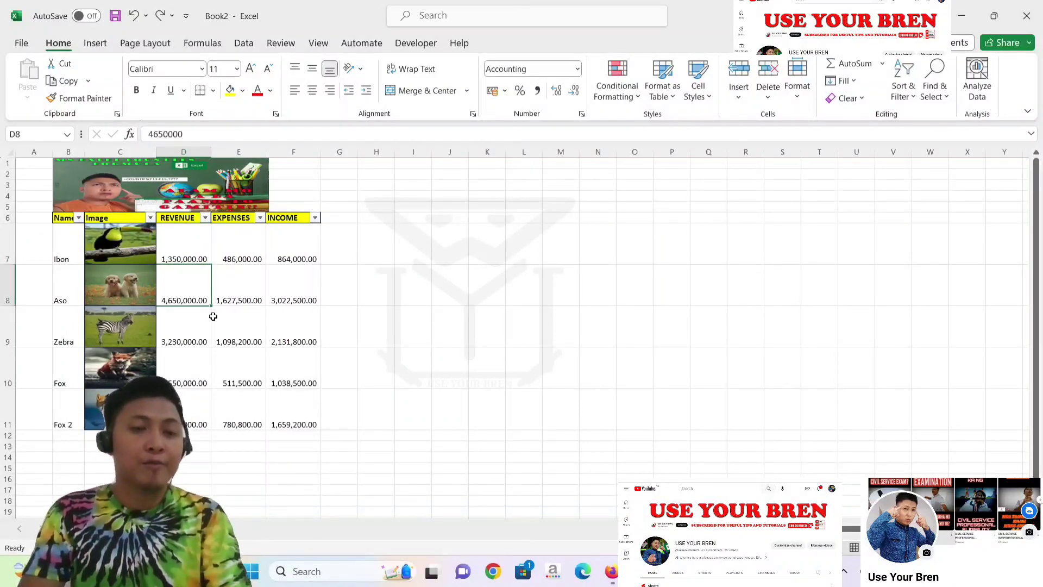
pyautogui.click(189, 256)
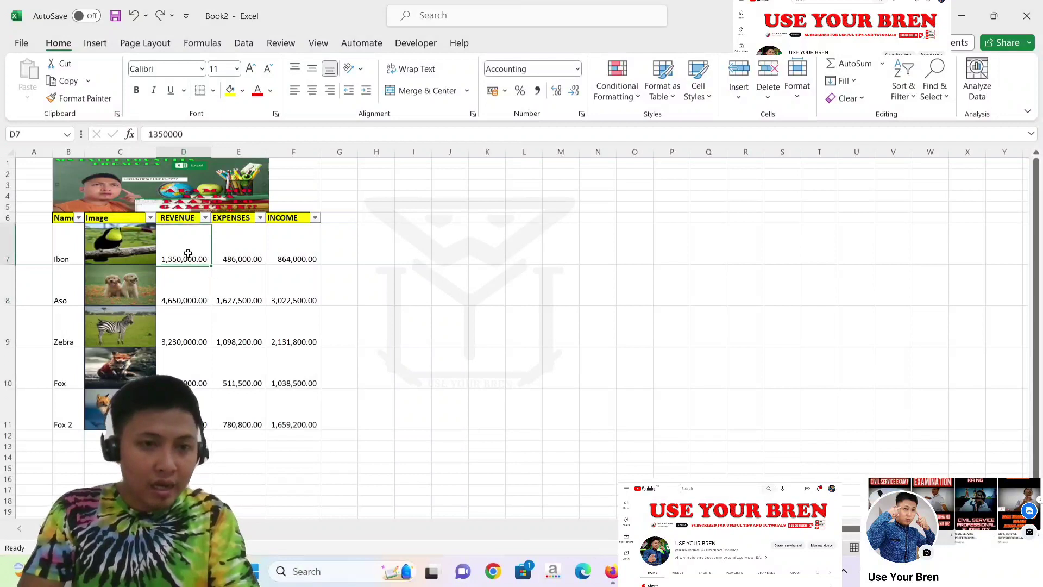
pyautogui.click(225, 291)
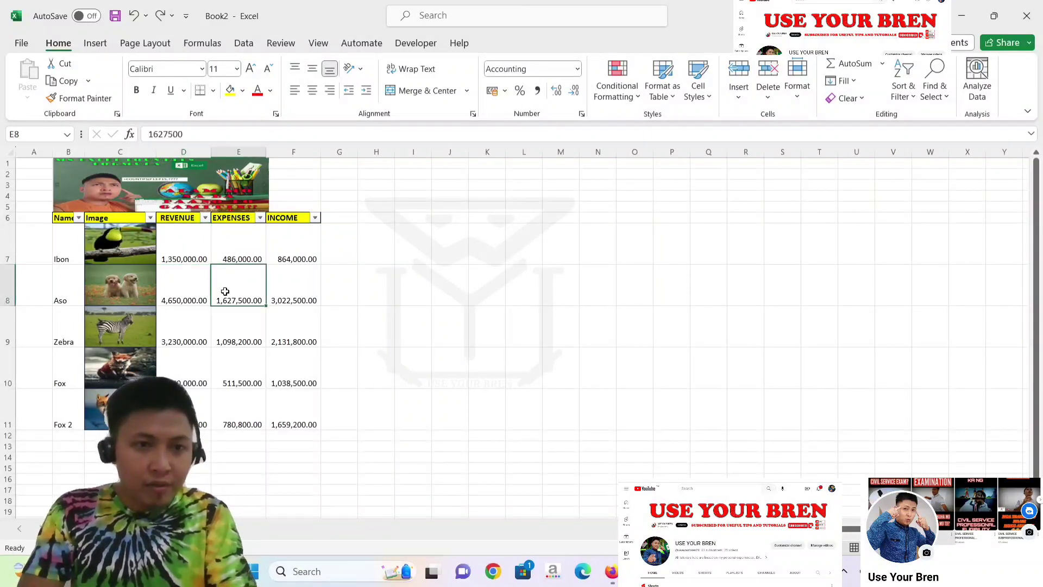
pyautogui.click(132, 248)
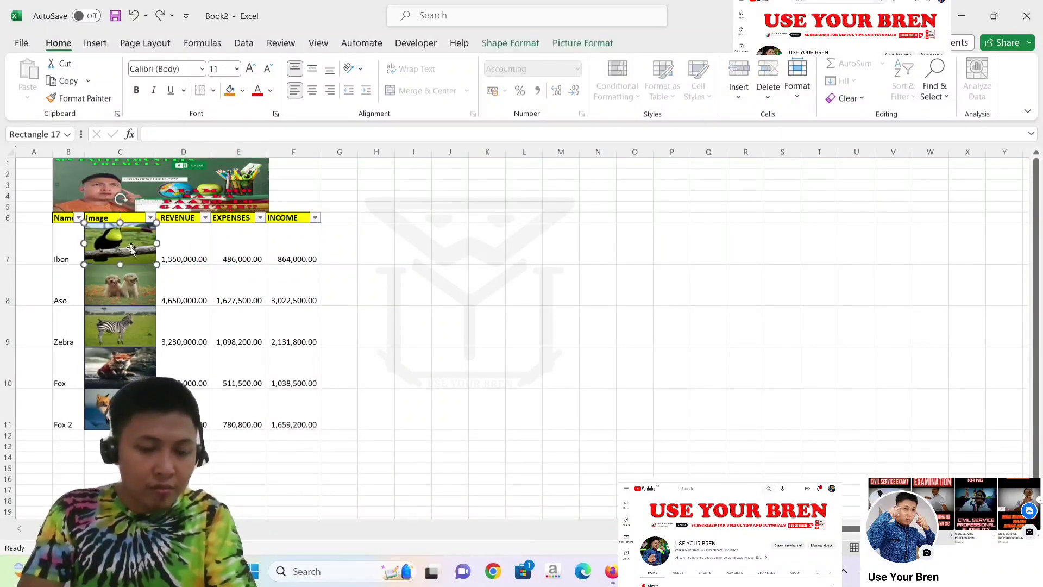
pyautogui.click(195, 249)
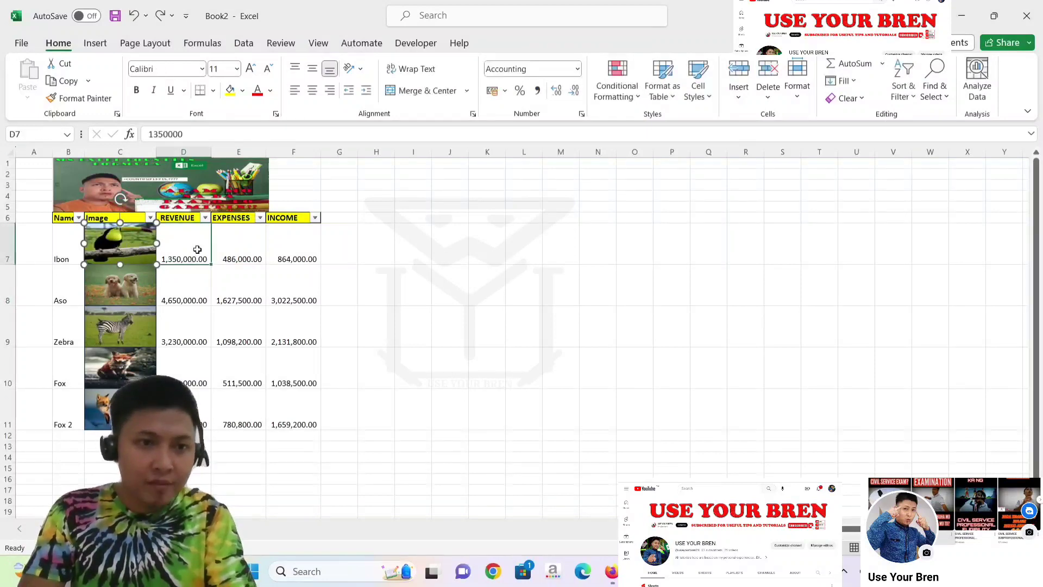
pyautogui.click(144, 251)
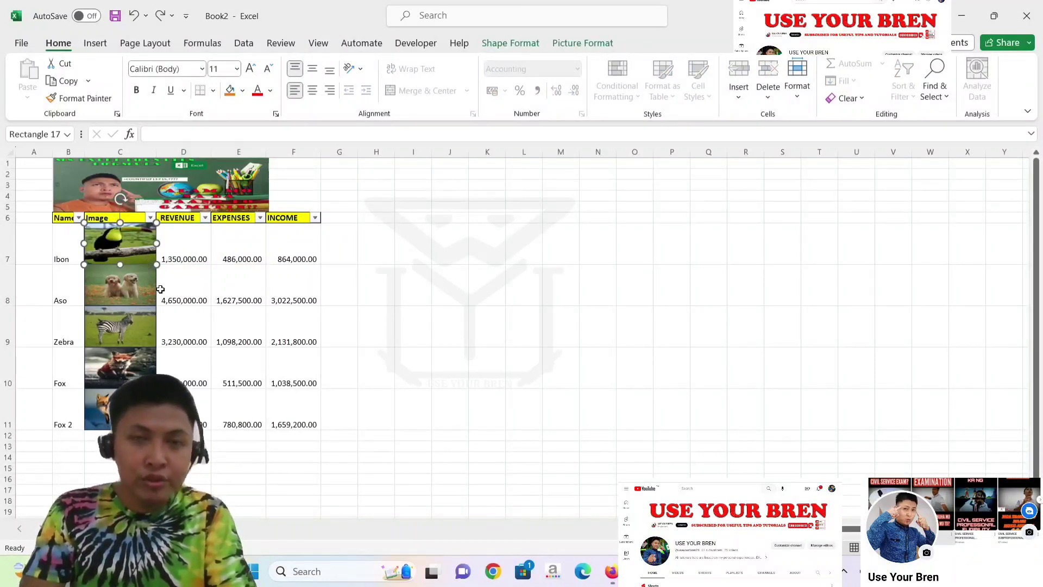
# Step: Add the puppies, Zebra, Fox and Fox 2 pictures to the toucan selection and choose Format Object
pyautogui.keyDown('ctrl'); pyautogui.click(132, 292); pyautogui.keyUp('ctrl')
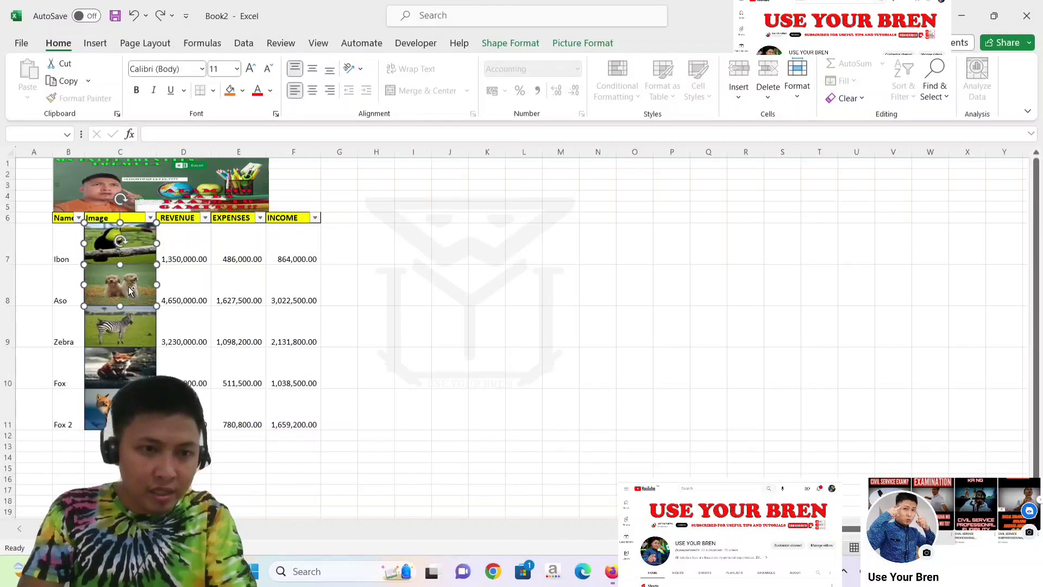
pyautogui.keyDown('ctrl'); pyautogui.click(136, 329); pyautogui.keyUp('ctrl')
pyautogui.keyDown('ctrl'); pyautogui.click(133, 365); pyautogui.keyUp('ctrl')
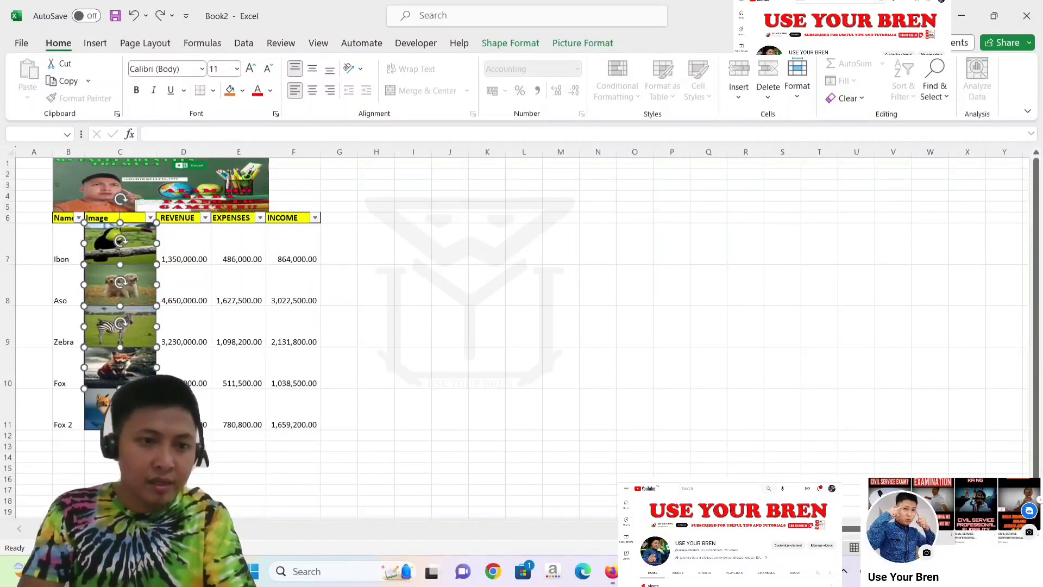
pyautogui.keyDown('ctrl'); pyautogui.click(95, 402); pyautogui.keyUp('ctrl')
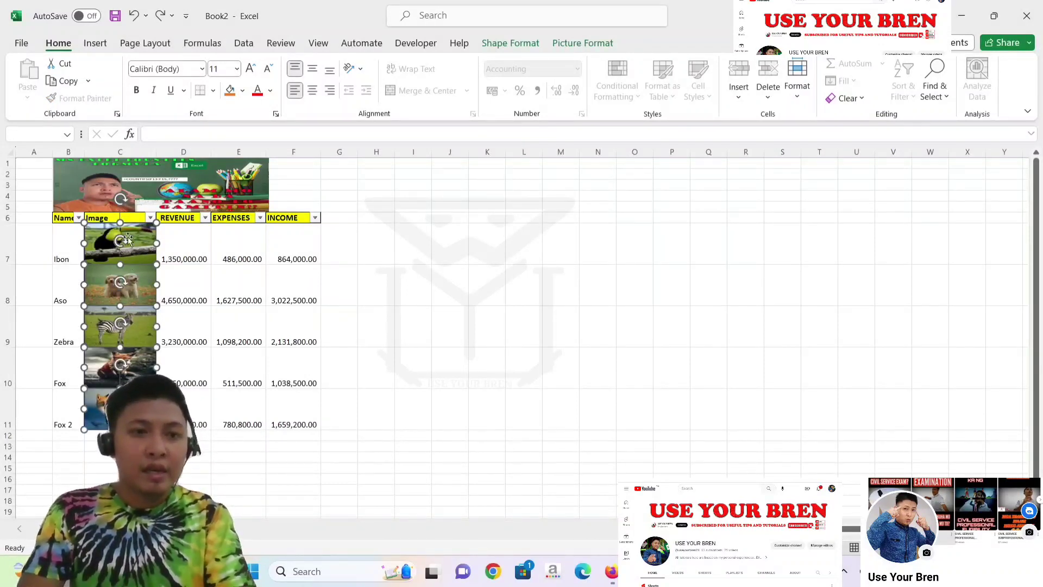
pyautogui.rightClick(146, 291)
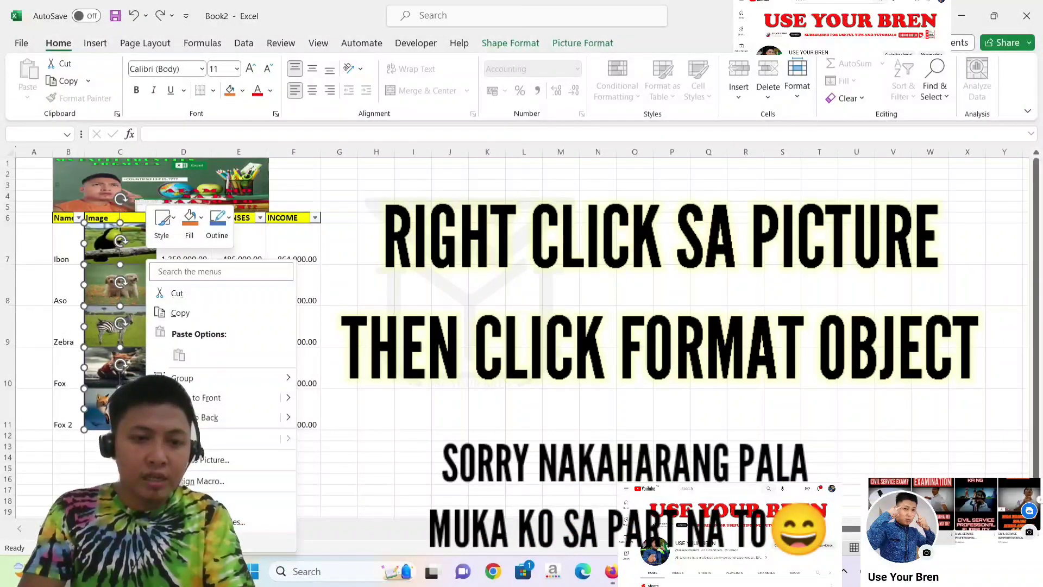
pyautogui.click(207, 460)
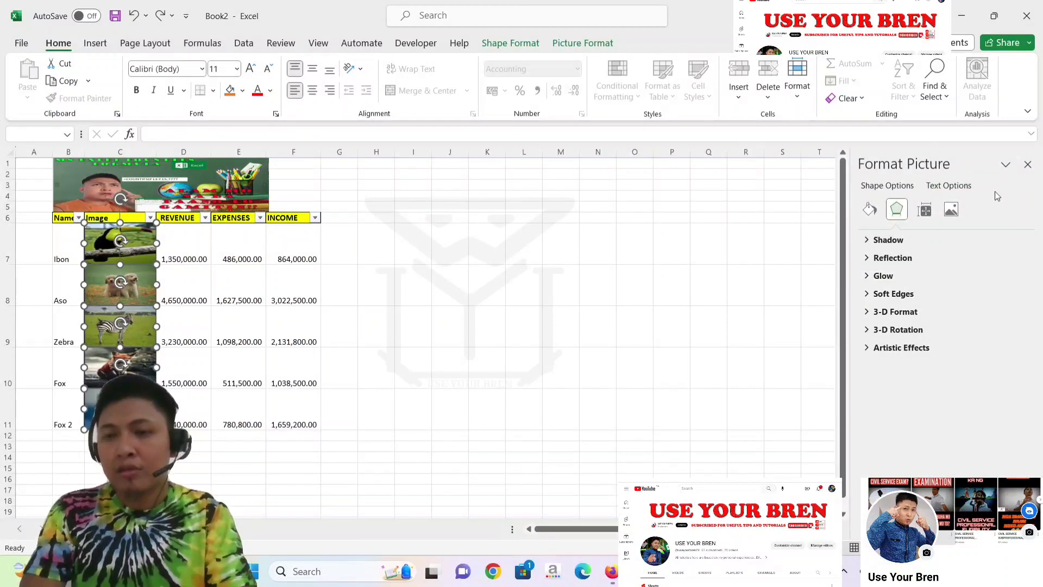
# Step: Under Size & Properties, set the pictures to 'Move but don't size with cells' and close the pane
pyautogui.click(925, 212)
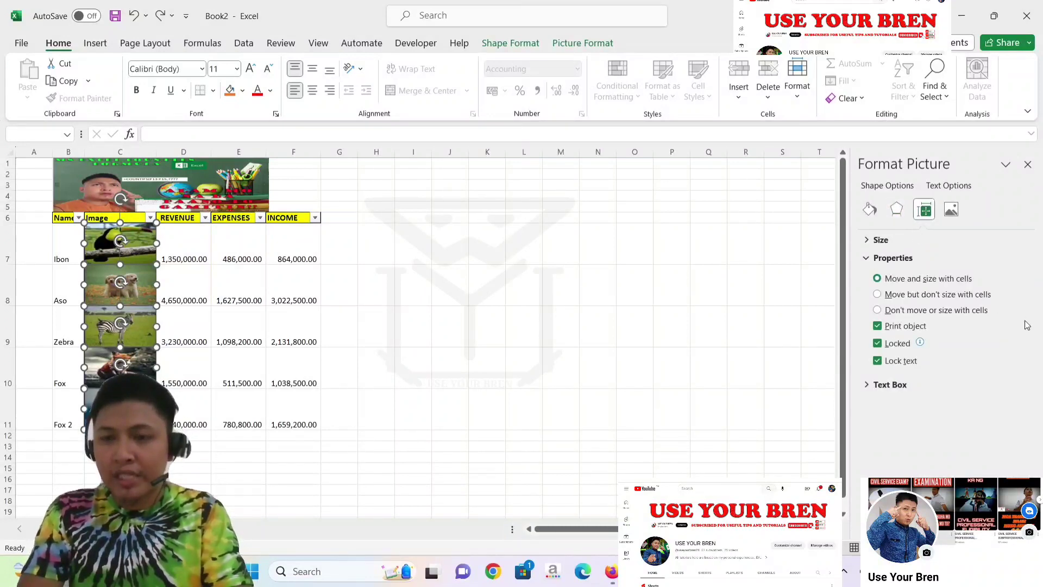
pyautogui.click(893, 257)
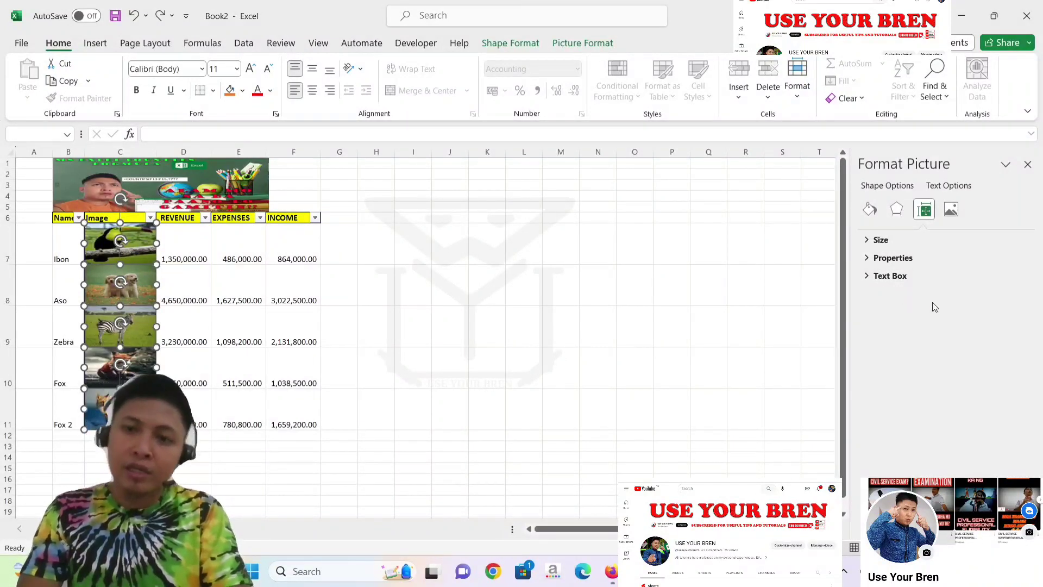
pyautogui.click(902, 260)
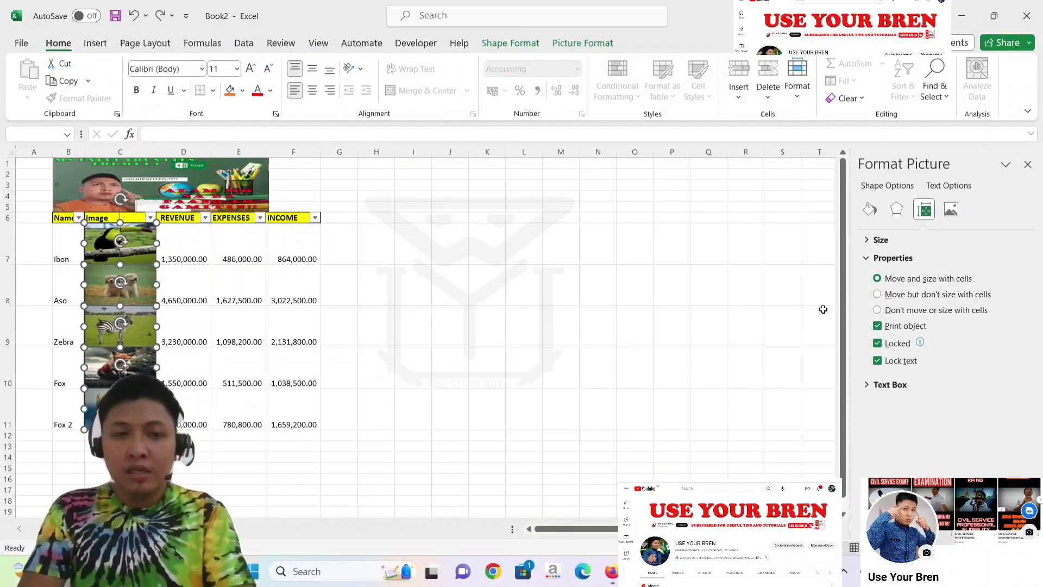
pyautogui.click(881, 298)
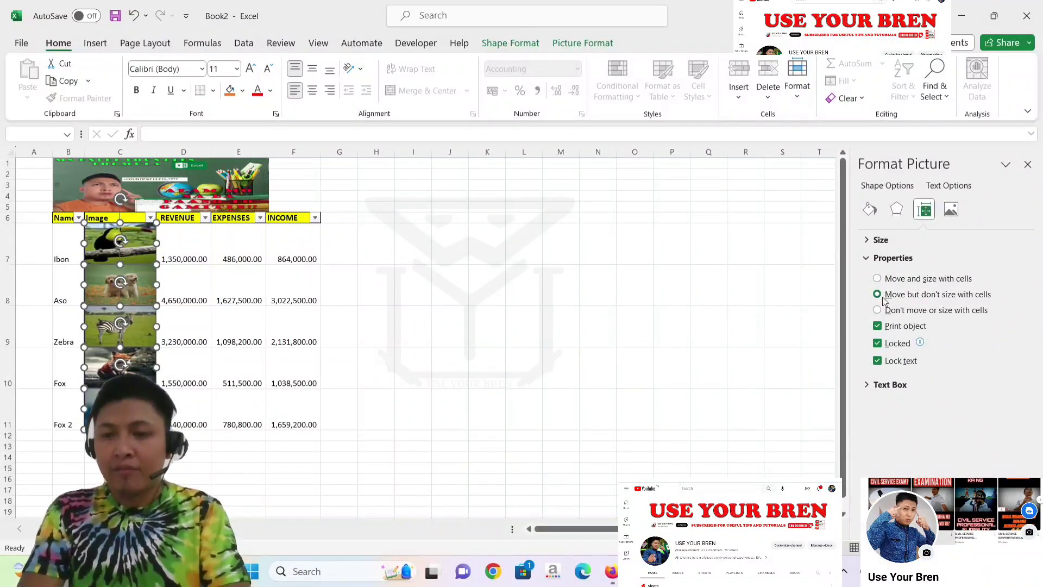
pyautogui.click(1026, 165)
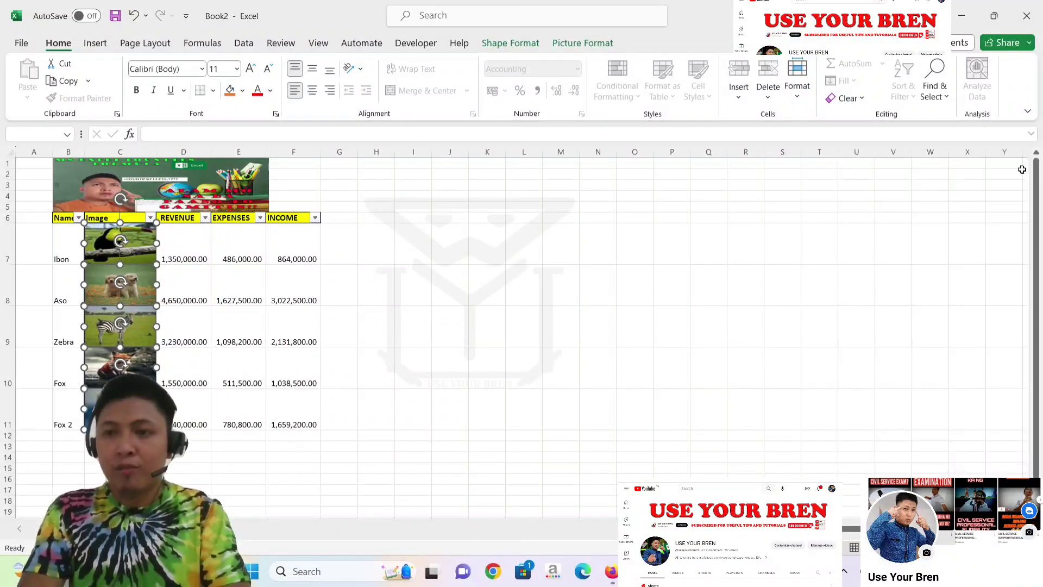
# Step: Deselect the pictures and drag the C/D header border to widen column C slightly
pyautogui.click(424, 225)
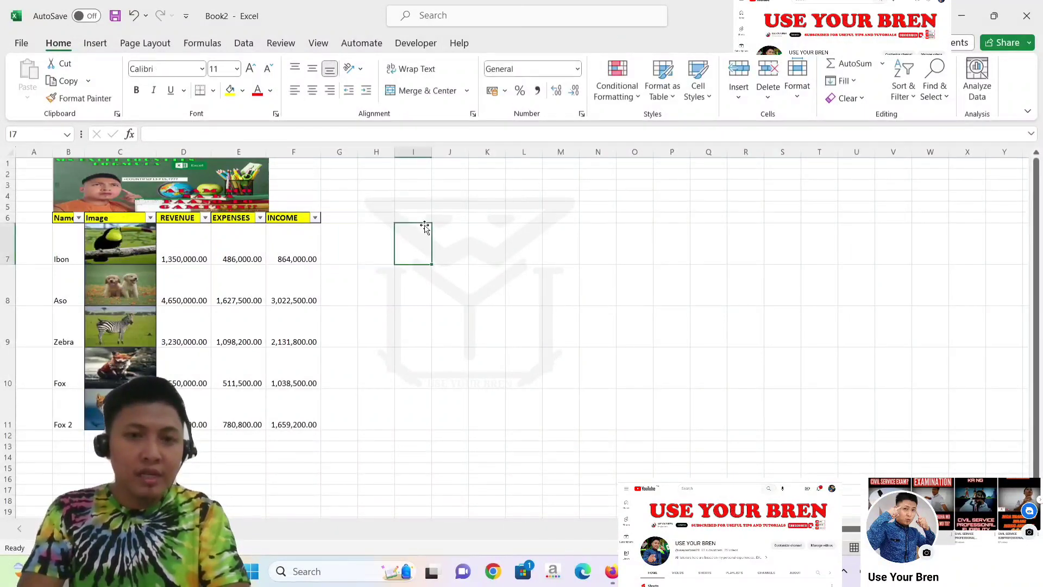
pyautogui.click(381, 259)
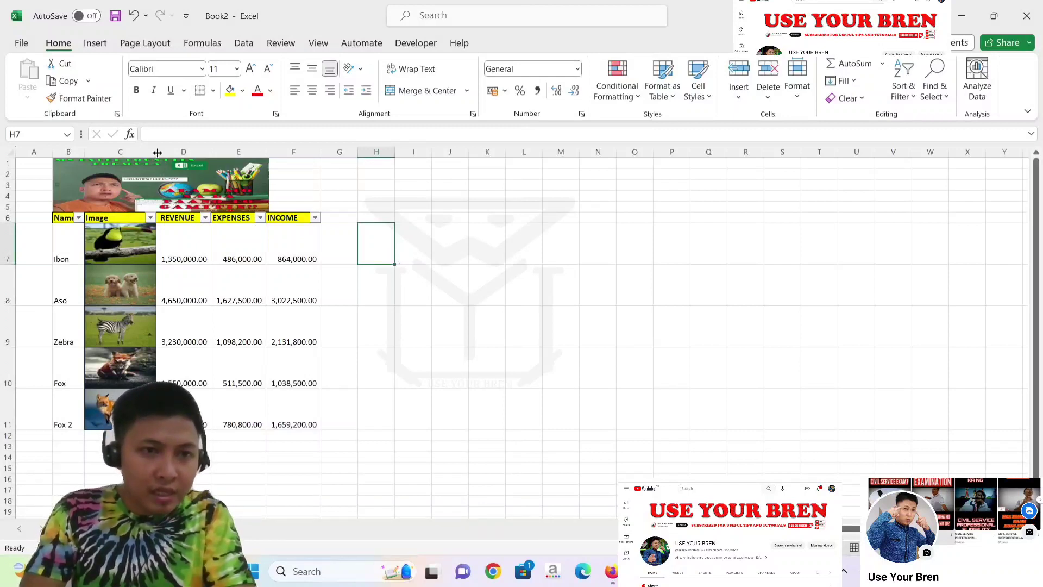
pyautogui.moveTo(158, 152)
pyautogui.mouseDown()
pyautogui.moveTo(170, 152)
pyautogui.moveTo(161, 149)
pyautogui.mouseUp()
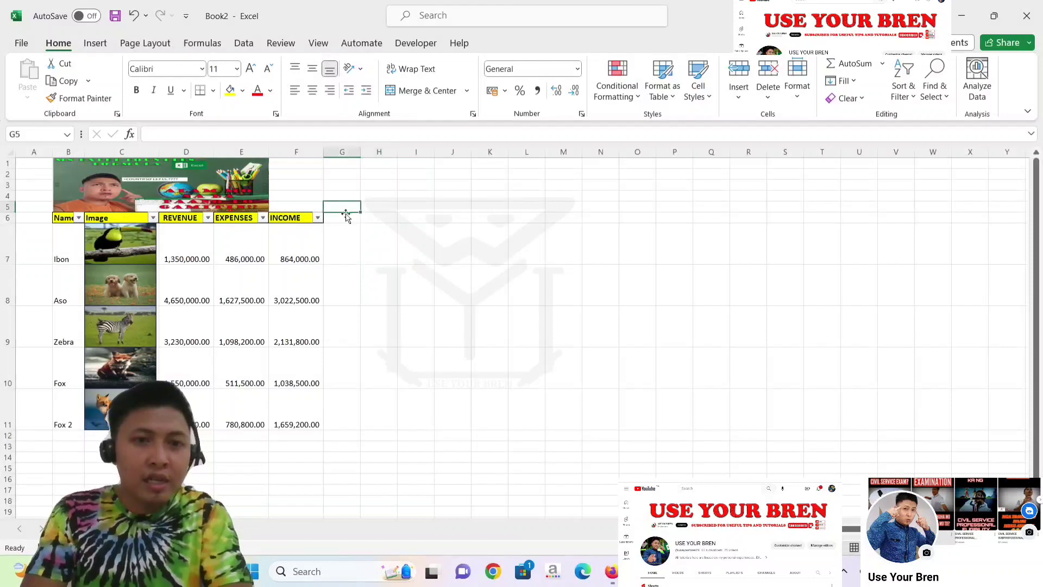
pyautogui.click(348, 230)
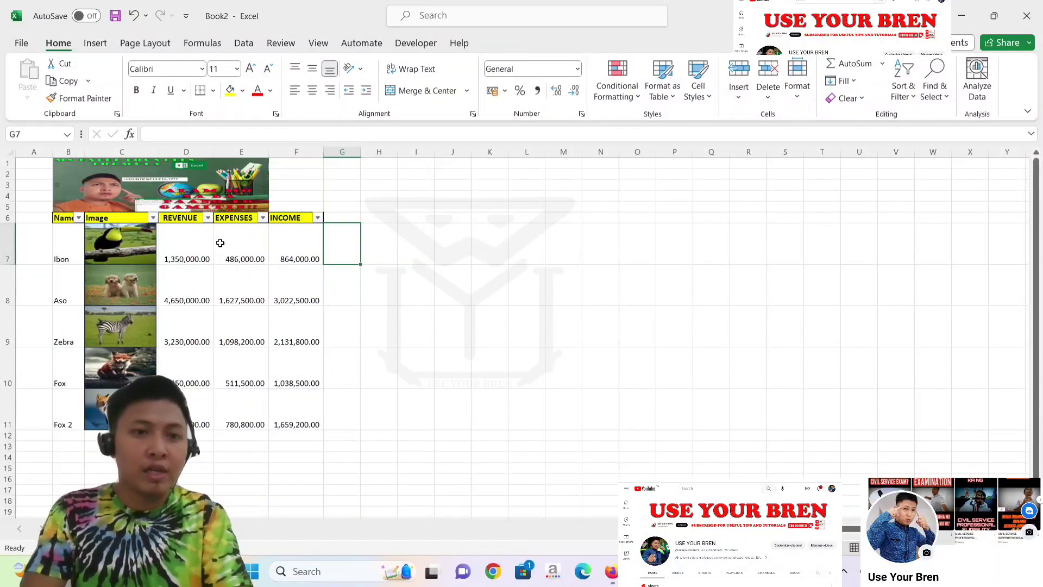
# Step: Sort the table A to Z by Name with the Name filter
pyautogui.click(222, 254)
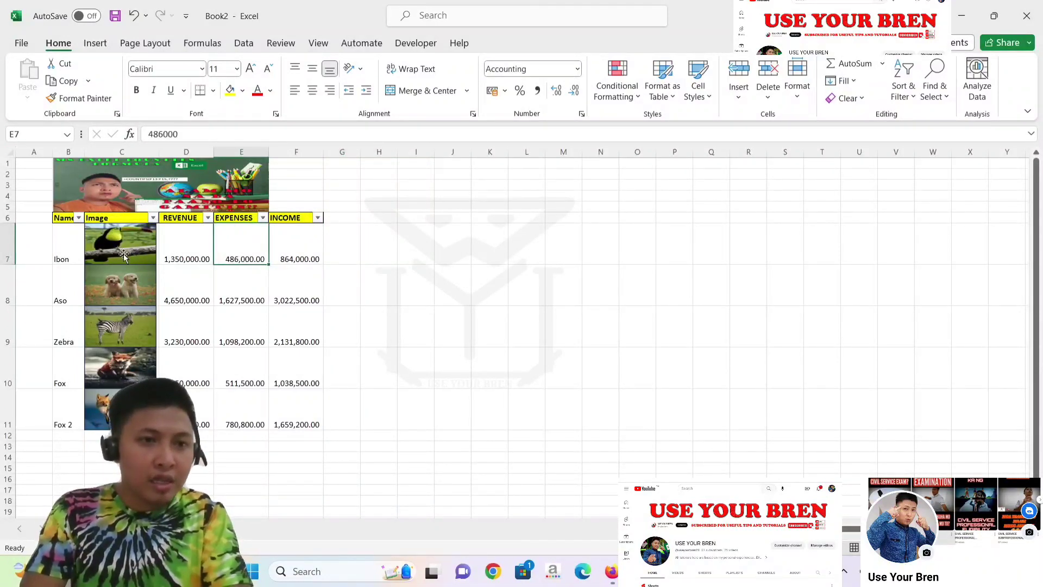
pyautogui.click(79, 218)
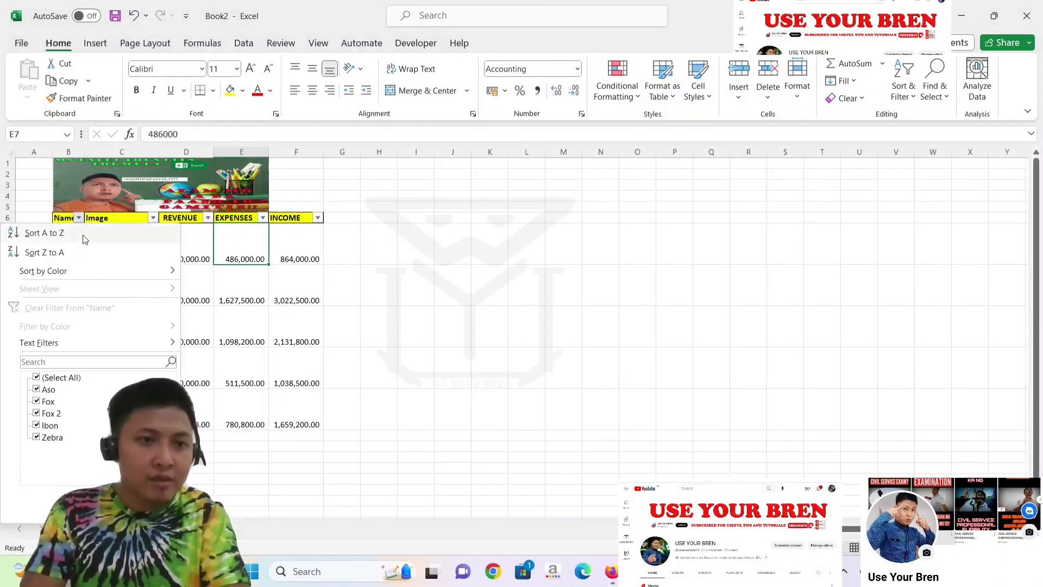
pyautogui.click(77, 234)
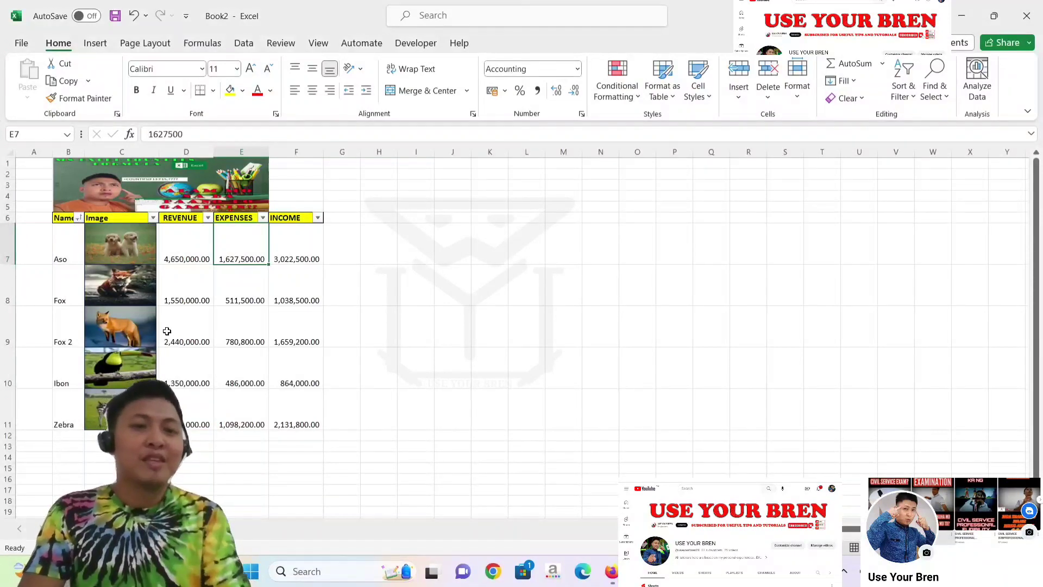
# Step: Check cell E9 and the INCOME formula in F10, then bring up the INCOME filter options
pyautogui.click(220, 315)
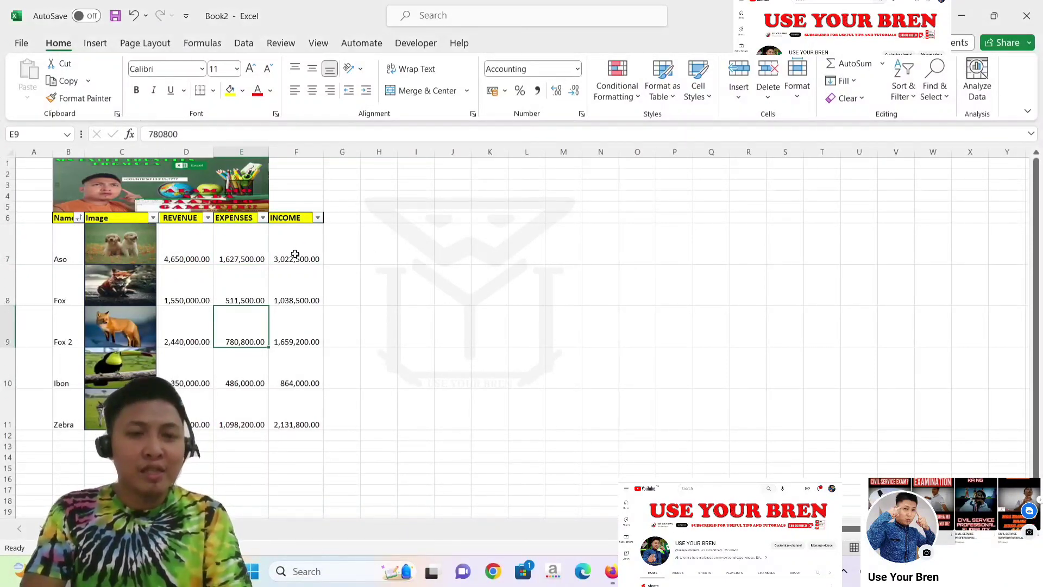
pyautogui.click(315, 385)
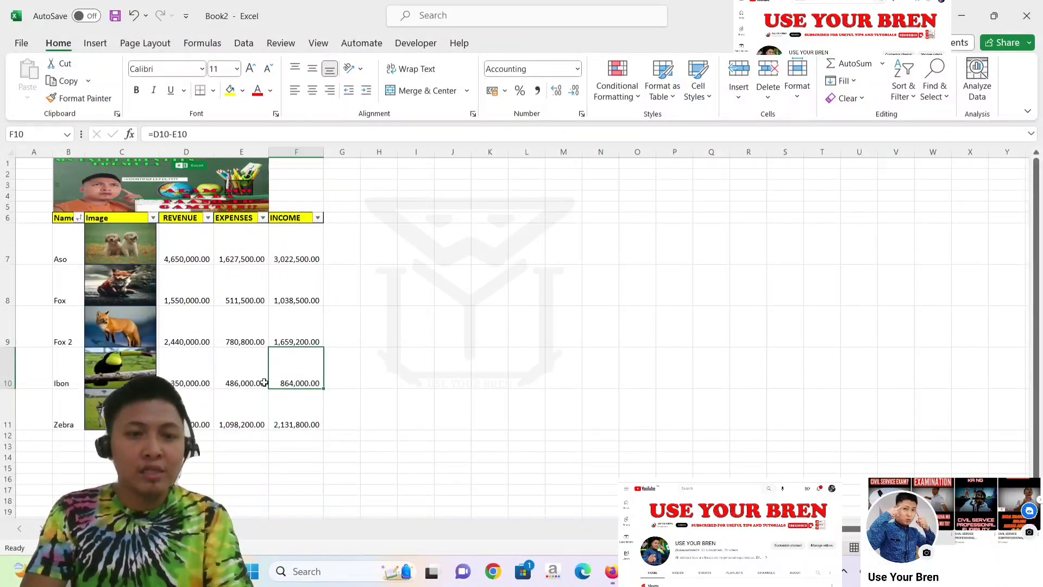
pyautogui.click(318, 218)
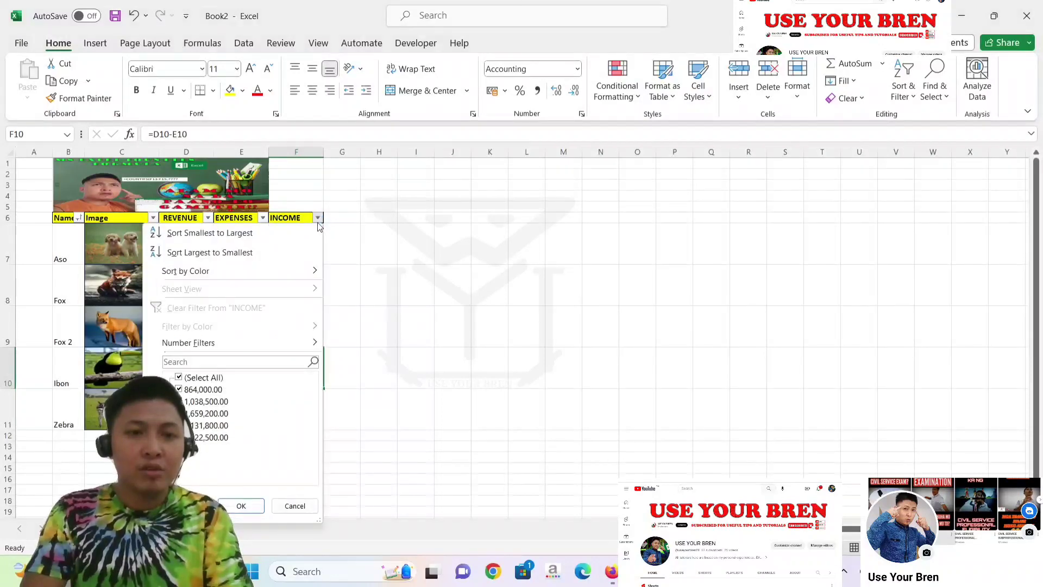
# Step: Sort by INCOME smallest to largest and verify the INCOME formulas in F7 through F10
pyautogui.click(267, 238)
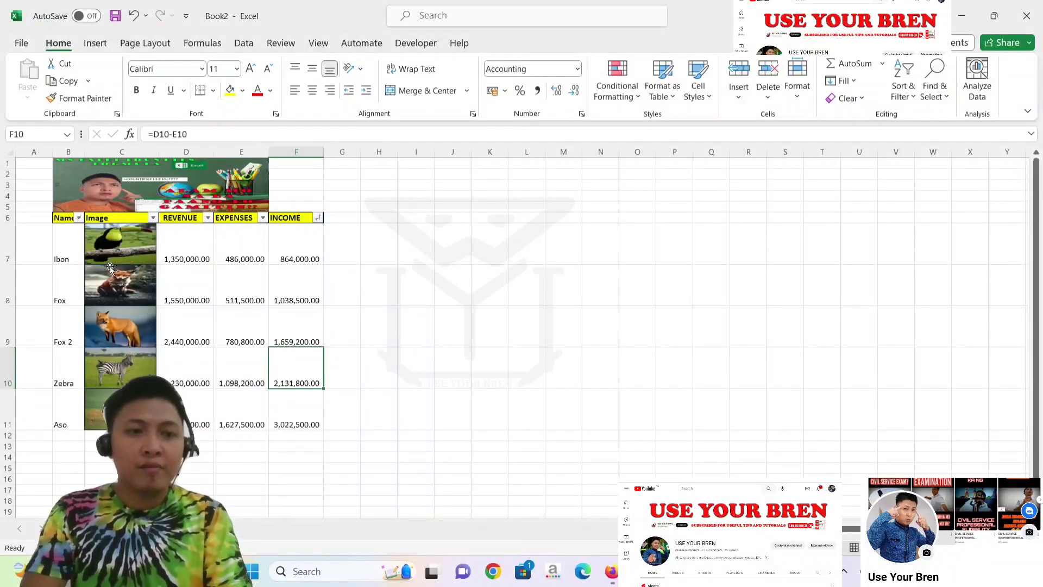
pyautogui.click(310, 236)
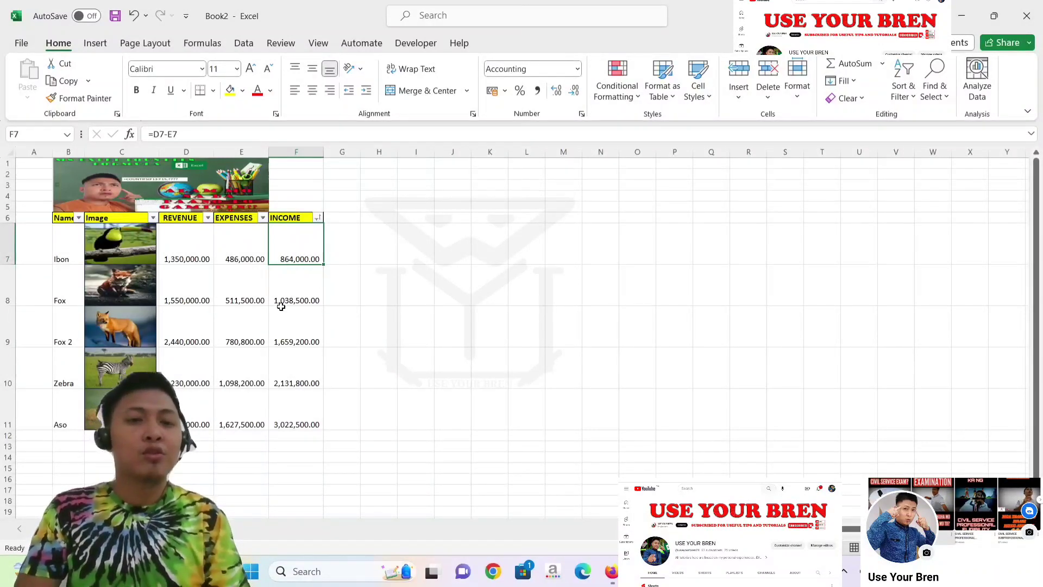
pyautogui.click(310, 302)
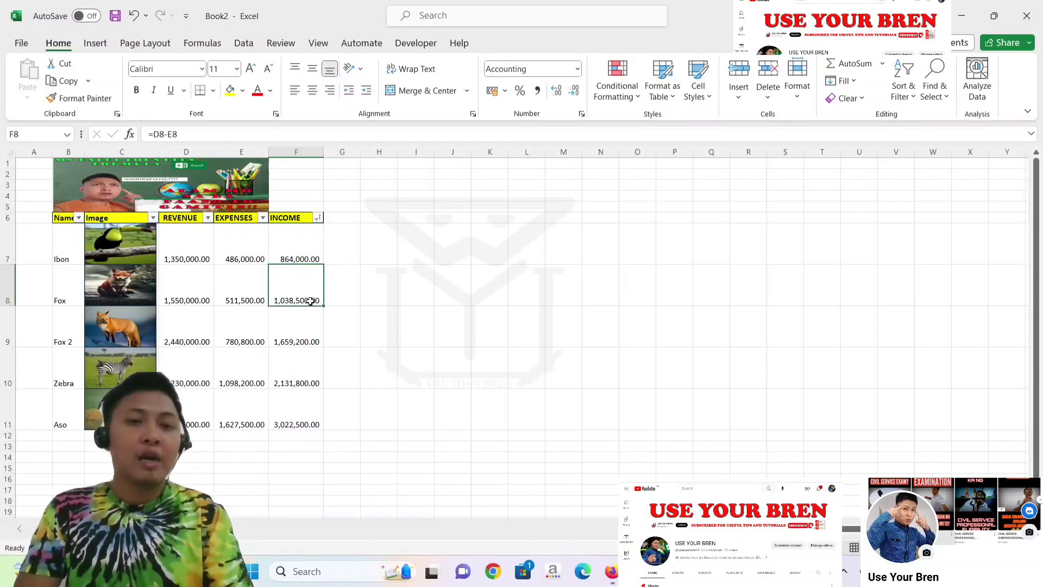
pyautogui.click(291, 330)
pyautogui.click(286, 362)
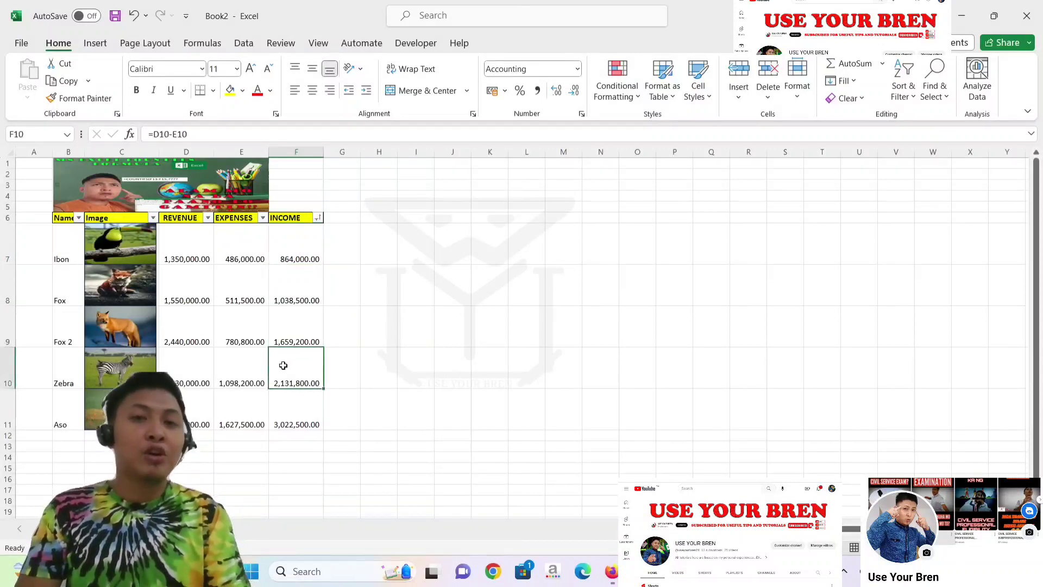